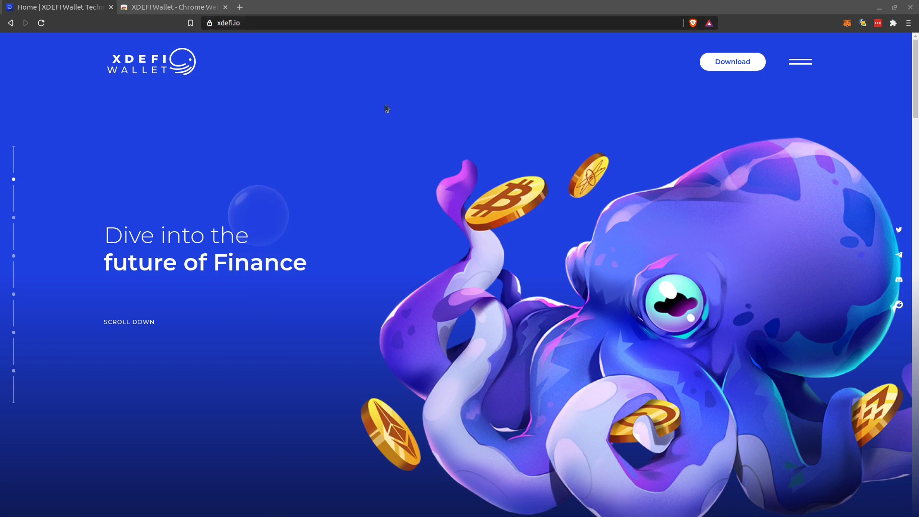
Add the XDEFI Wallet extension to Brave from its Chrome Web Store listing
click(157, 10)
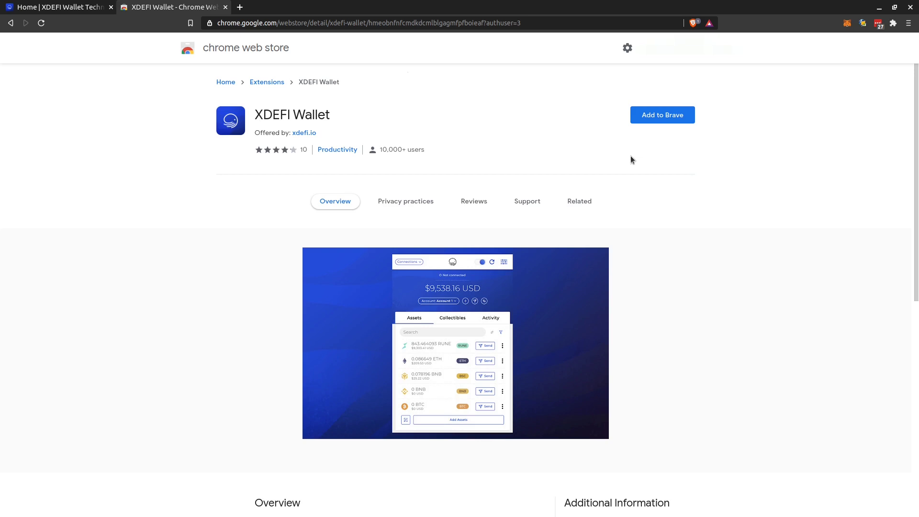
click(667, 116)
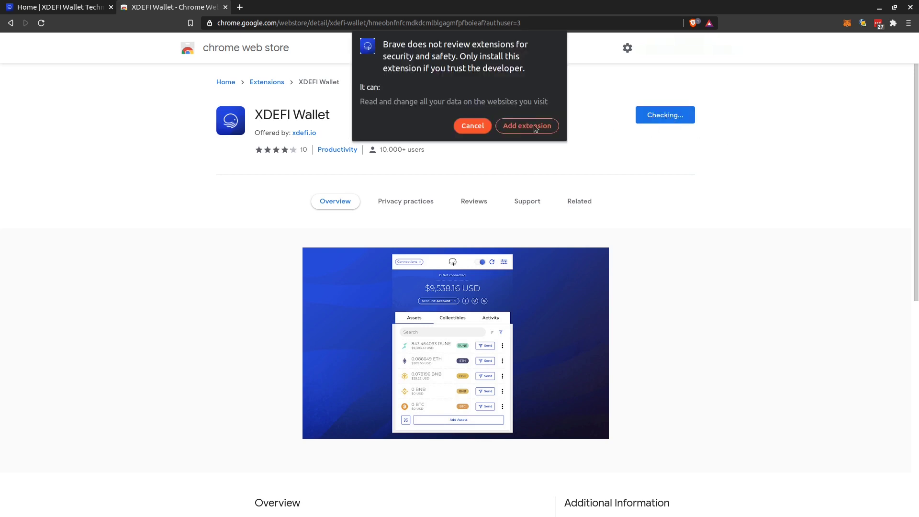
click(534, 127)
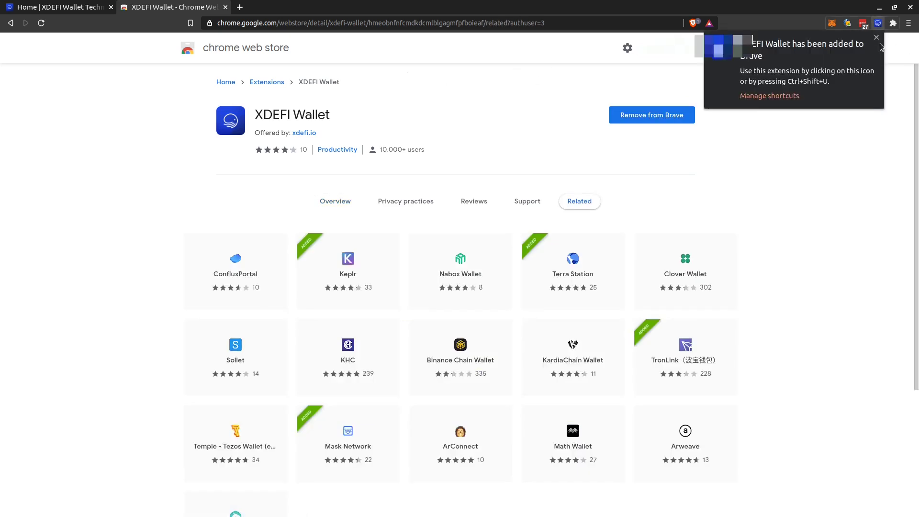
Close the Web Store tab and pin XDEFI Wallet to the browser toolbar
click(876, 38)
click(225, 8)
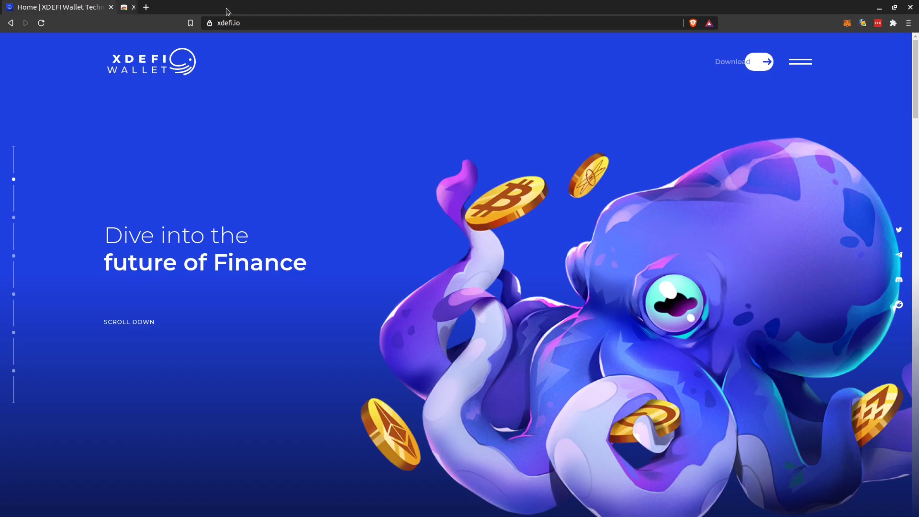
click(893, 23)
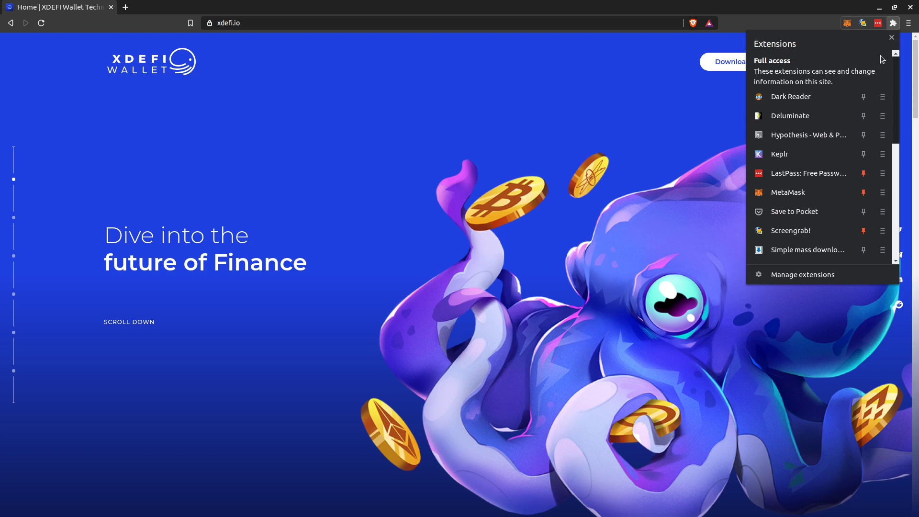
scroll(851, 119, down, 6)
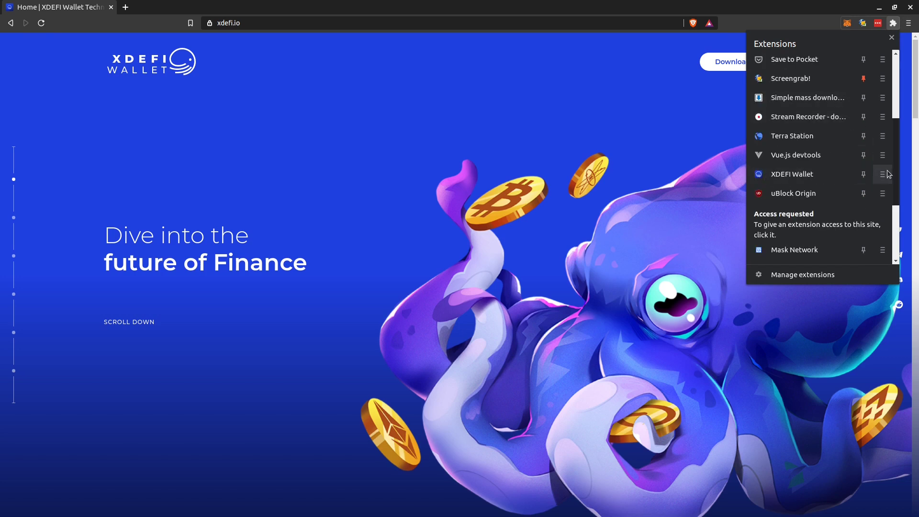
click(863, 175)
click(795, 22)
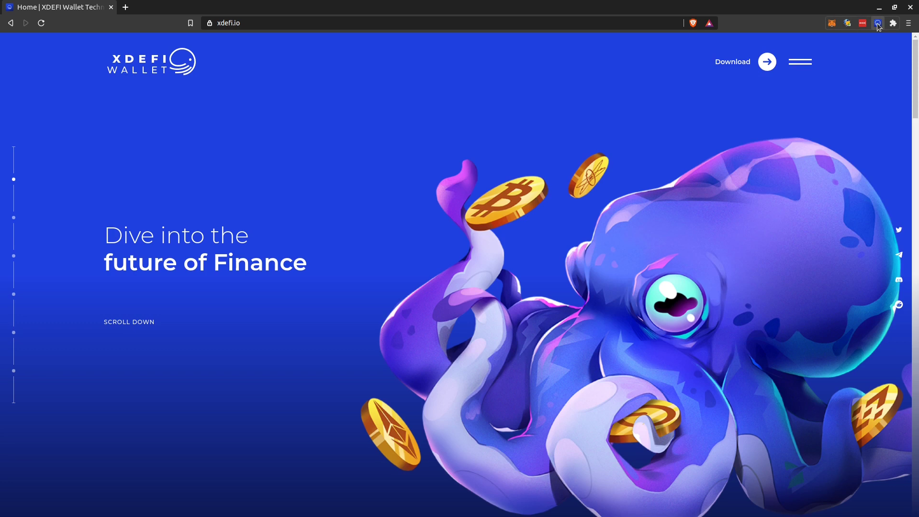
Try the XDEFI Wallet popup's new-wallet option, then dismiss the popup
click(878, 23)
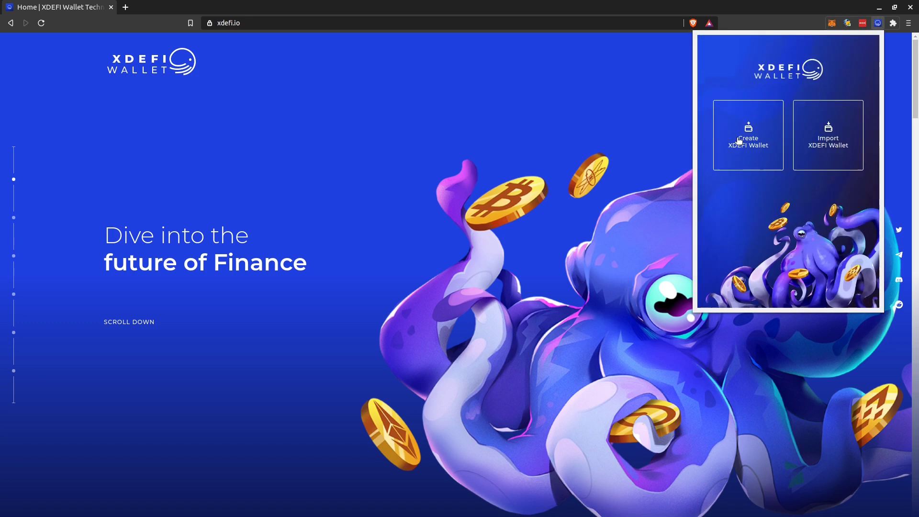
click(756, 139)
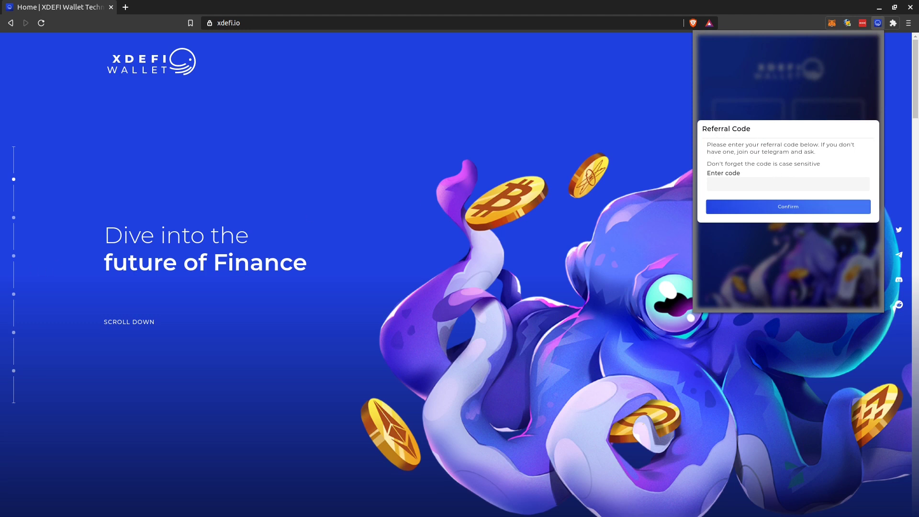
key(alt+Tab)
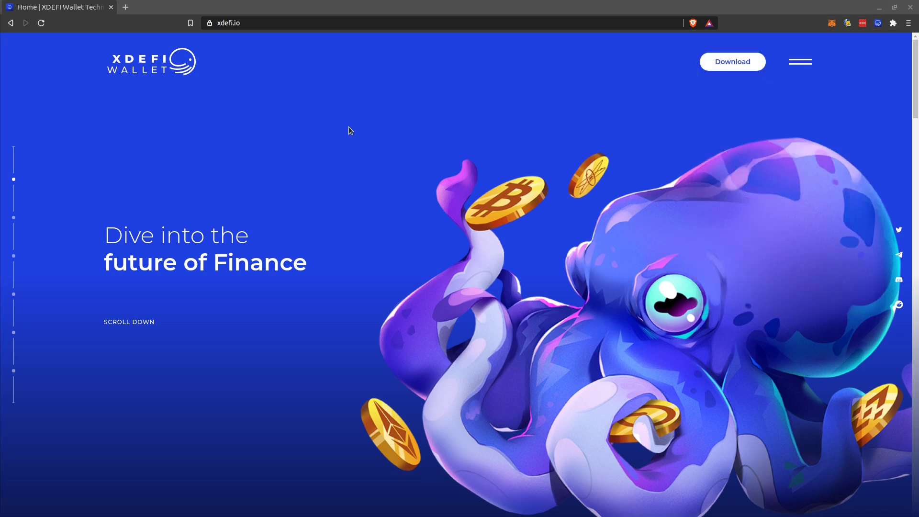
click(880, 23)
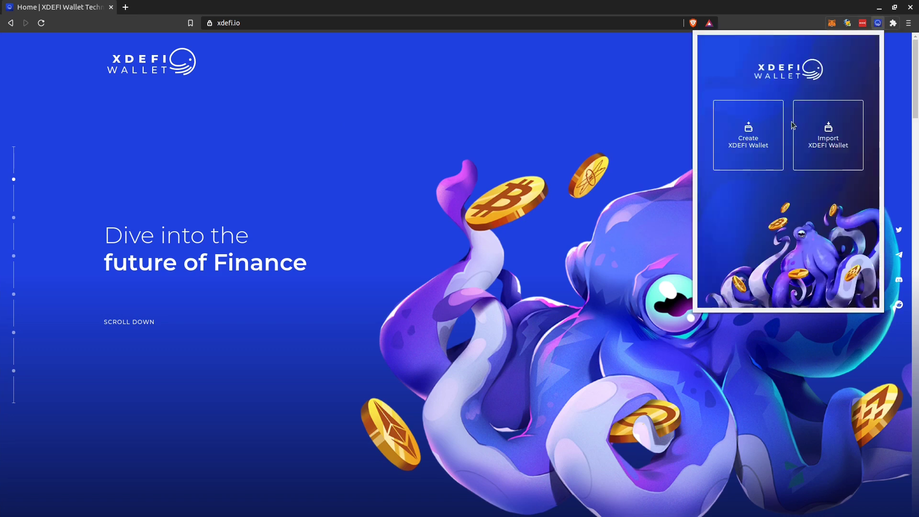
click(623, 156)
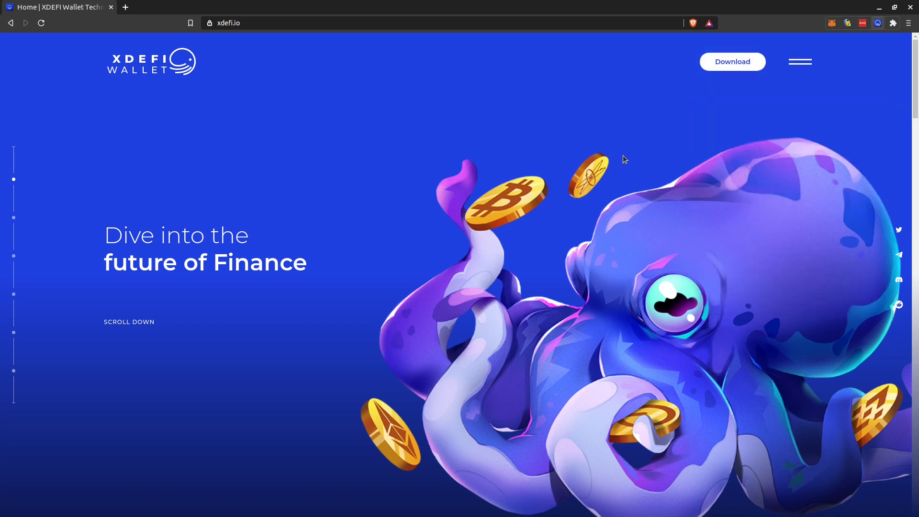
Load the XDEFI setup at the extension's 'app' URL in a tab and paste referral code THORSwap
right_click(878, 24)
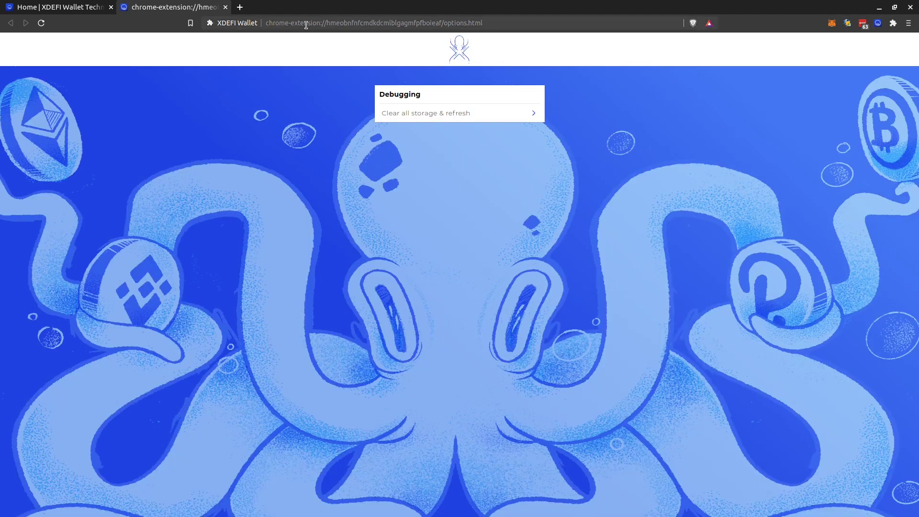
double_click(455, 23)
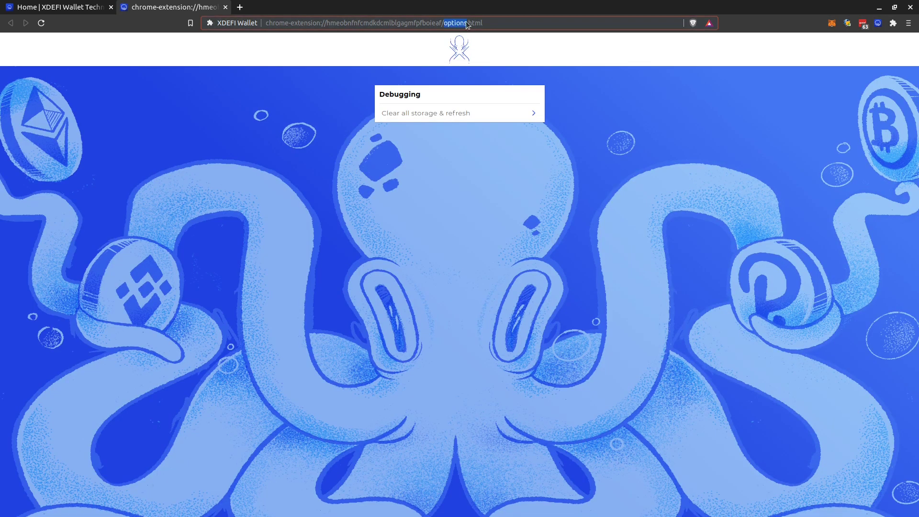
text(app)
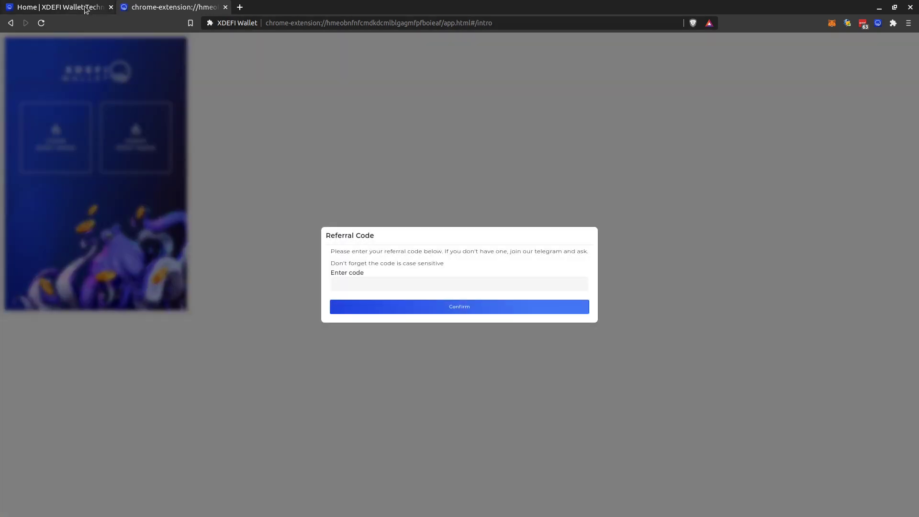
click(86, 7)
click(163, 7)
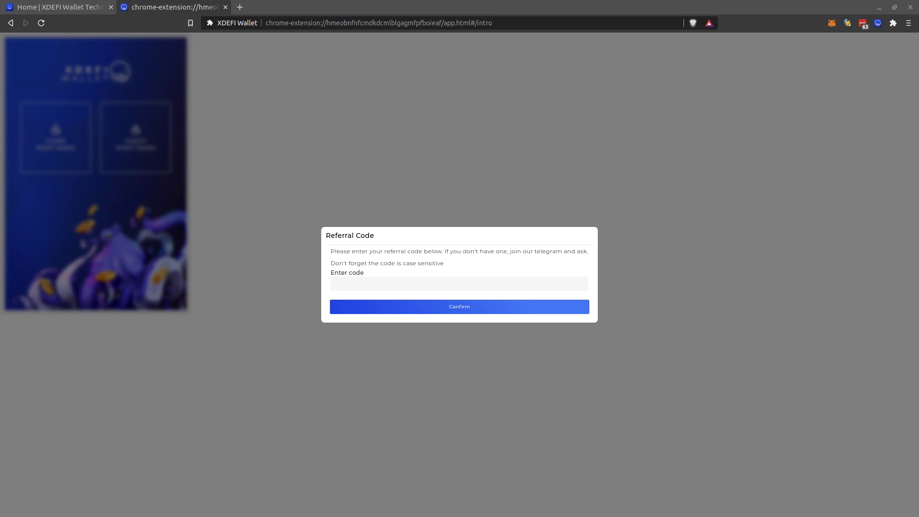
click(350, 285)
text(THORSwap)
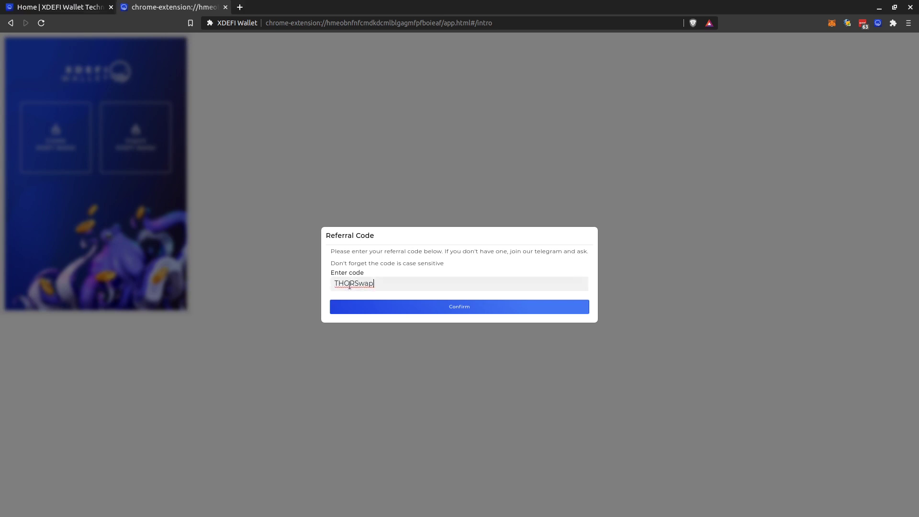
Confirm the THORSwap referral code and proceed past the encryption key warning
click(461, 308)
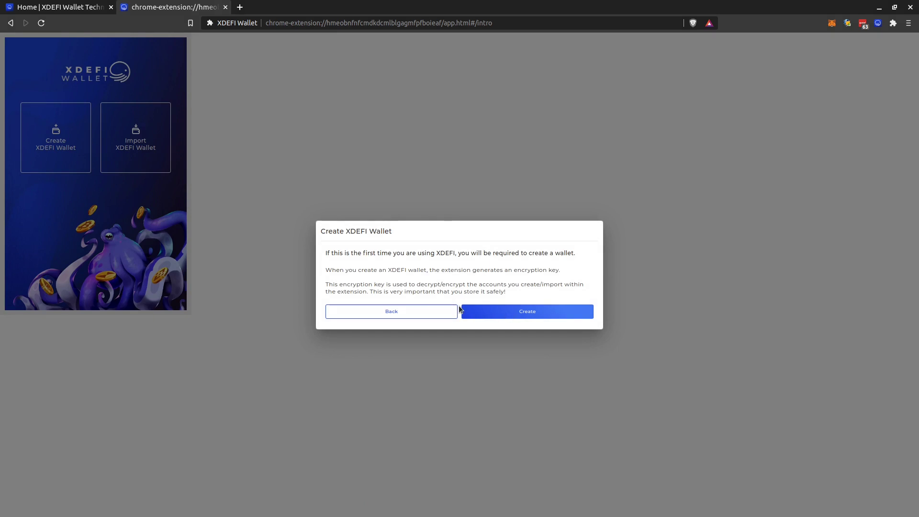
drag(369, 291, 531, 286)
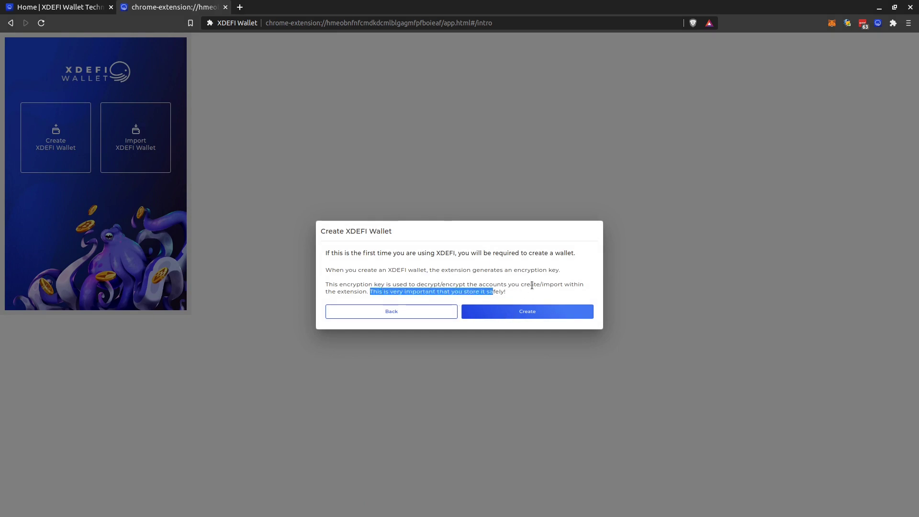
click(533, 298)
click(533, 314)
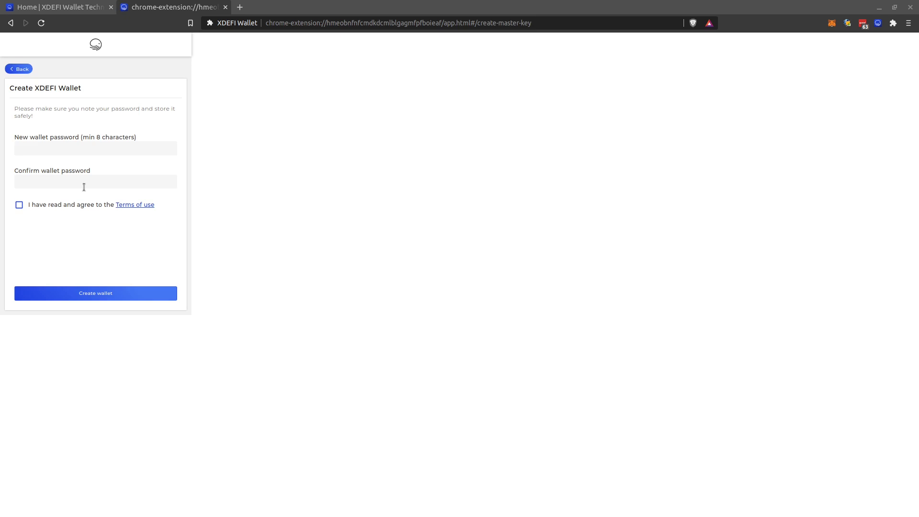
Enter and confirm the new wallet password, and agree to the terms of use
click(78, 148)
key(ctrl+v)
click(68, 182)
key(ctrl+v)
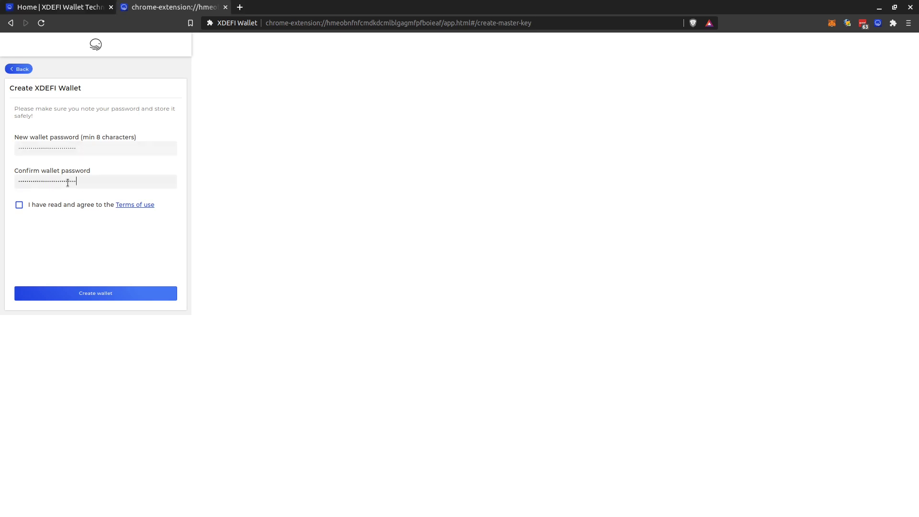
click(43, 206)
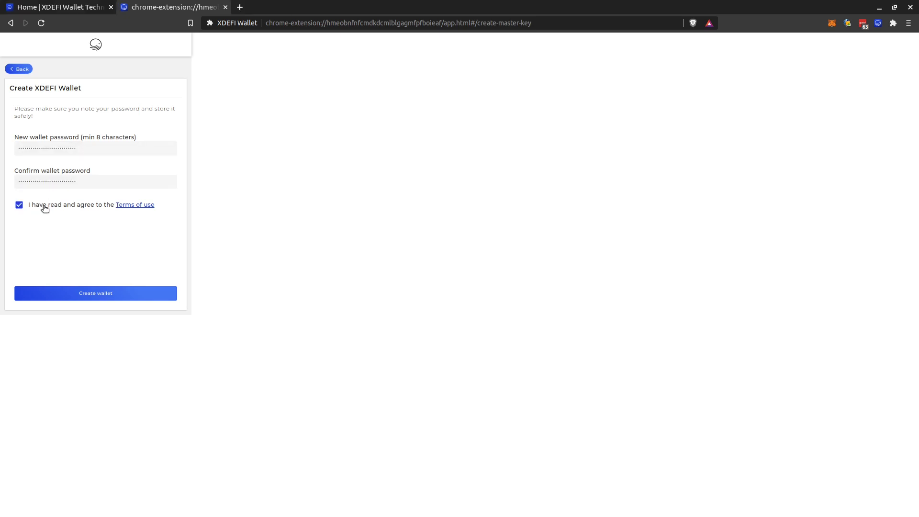
Create the wallet, copy its recovery code, and verify it with the last four characters
click(93, 297)
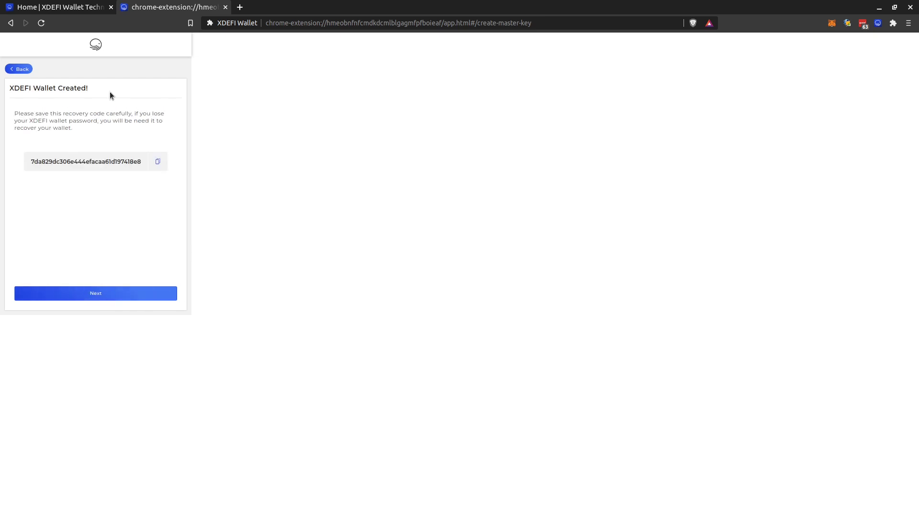
click(159, 165)
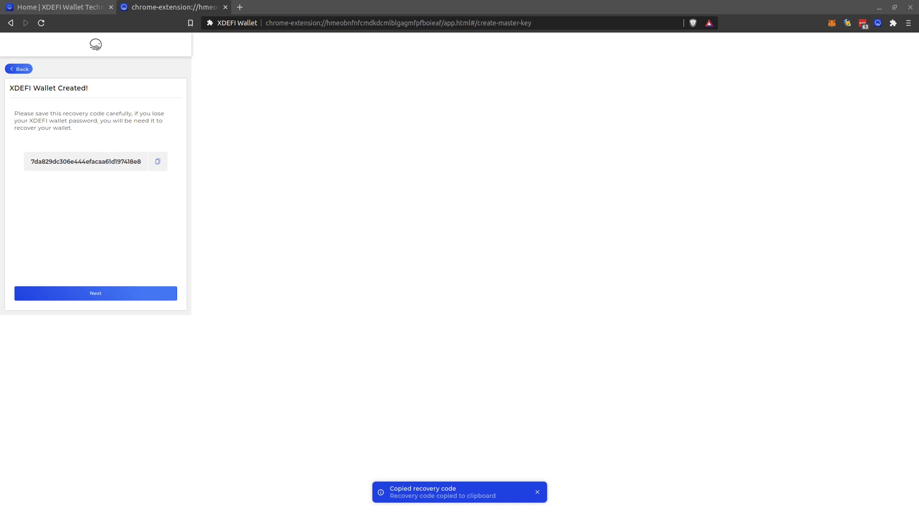
click(140, 165)
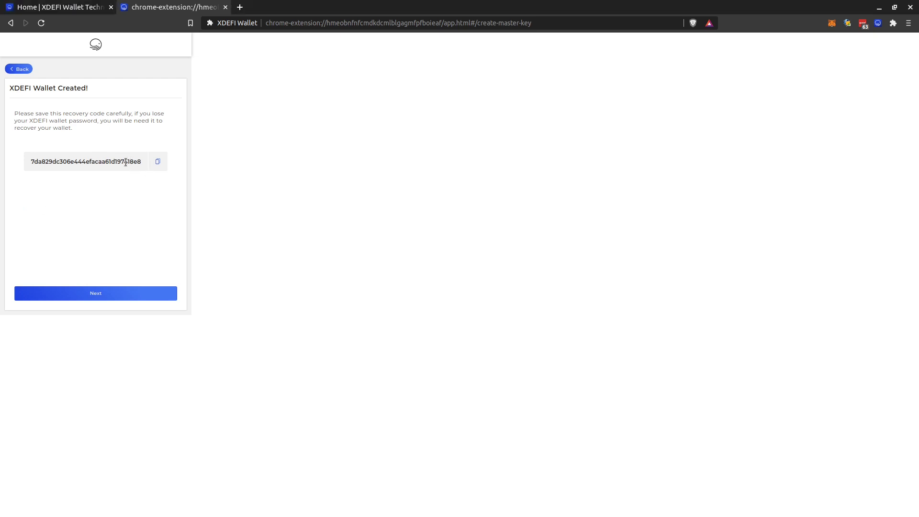
drag(125, 163, 141, 166)
click(122, 295)
key(ctrl+v)
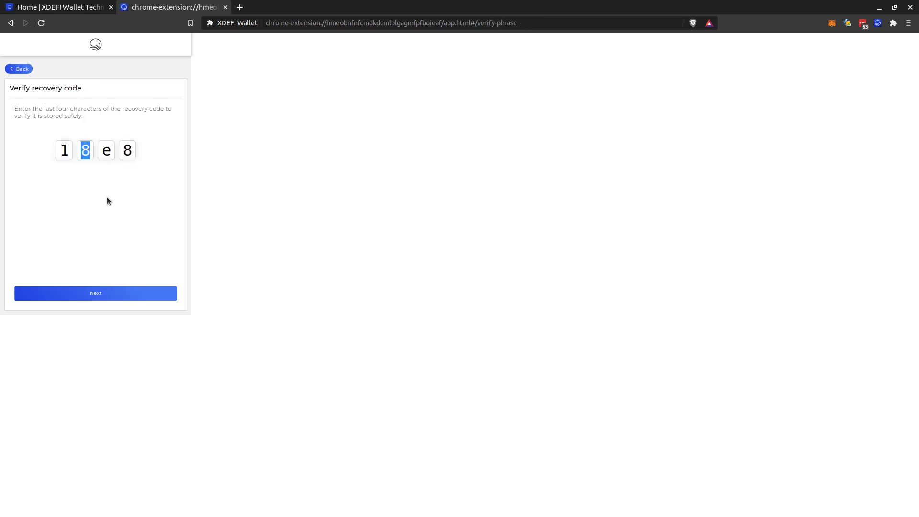
click(98, 295)
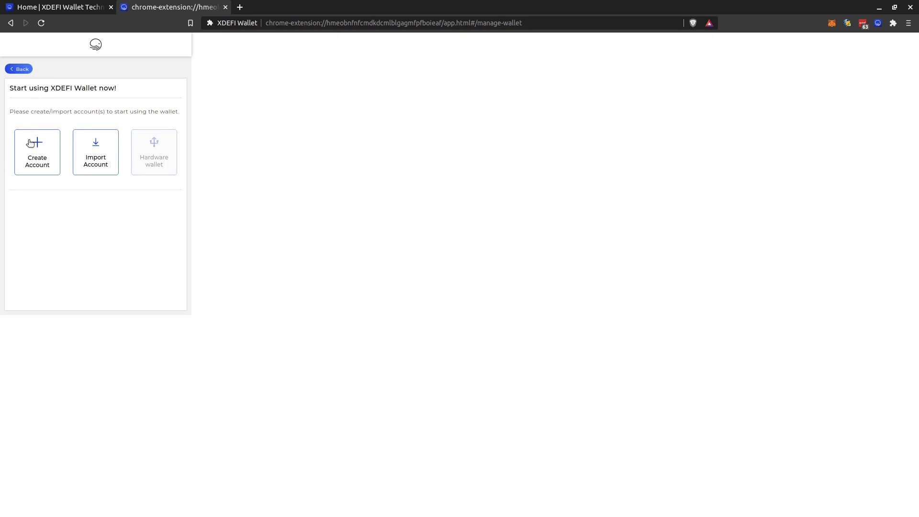
Create the first account with the wallet password and accept the backup reminder to download it
click(41, 150)
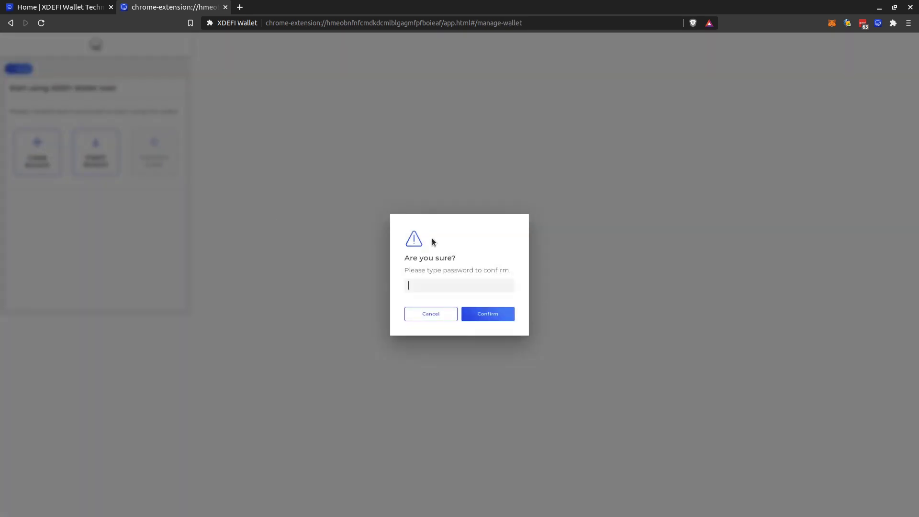
click(445, 291)
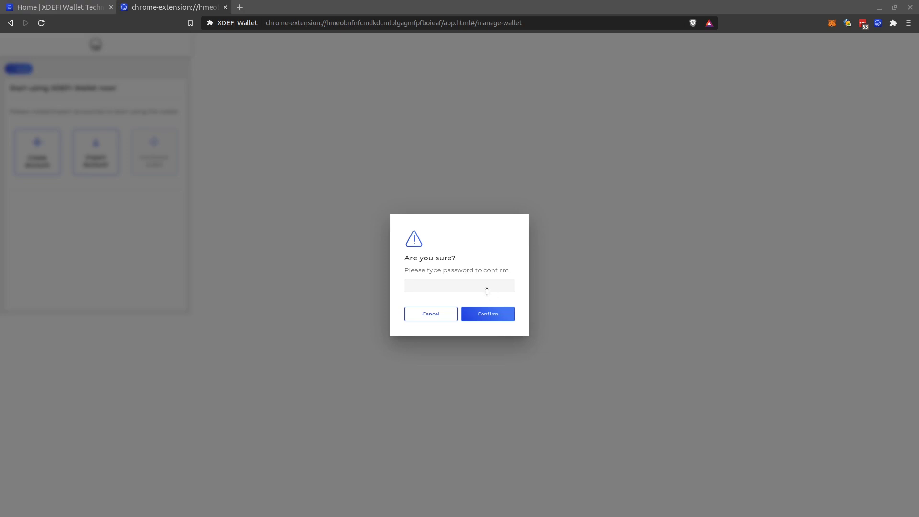
click(487, 291)
key(ctrl+v)
click(480, 316)
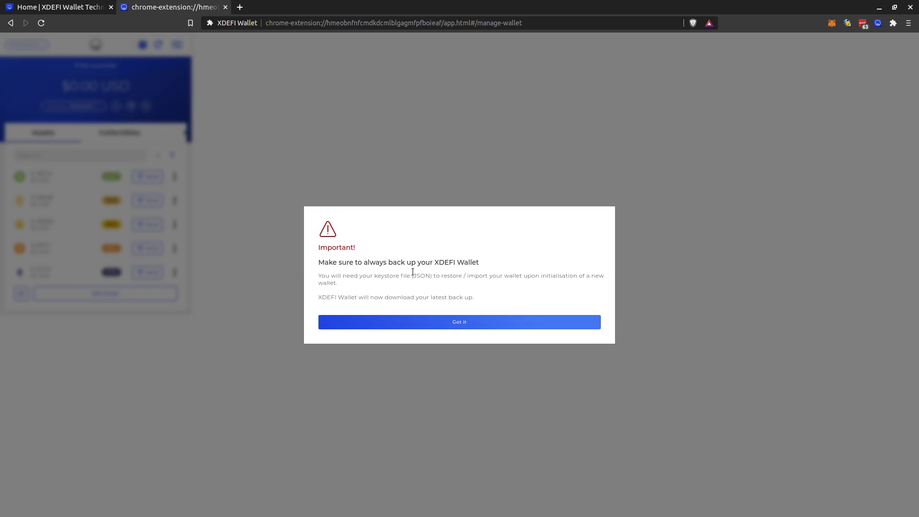
click(447, 324)
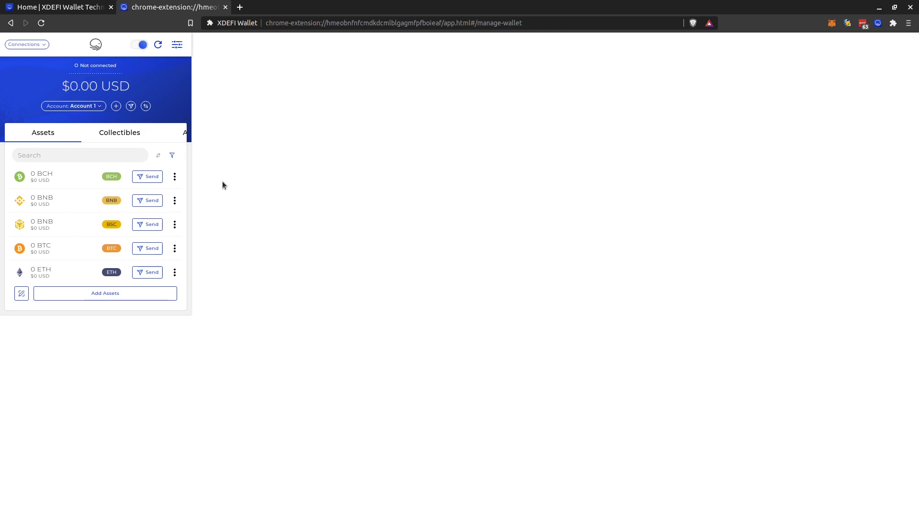
Open xdefi-backup-all.json from Brave's Downloads in Pluma and select its full JSON text
key(ctrl+j)
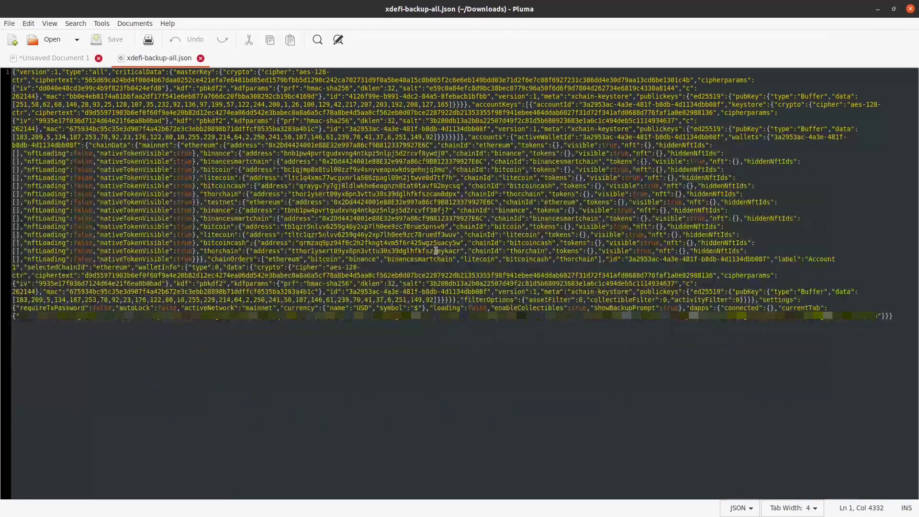
key(ctrl+a)
click(452, 127)
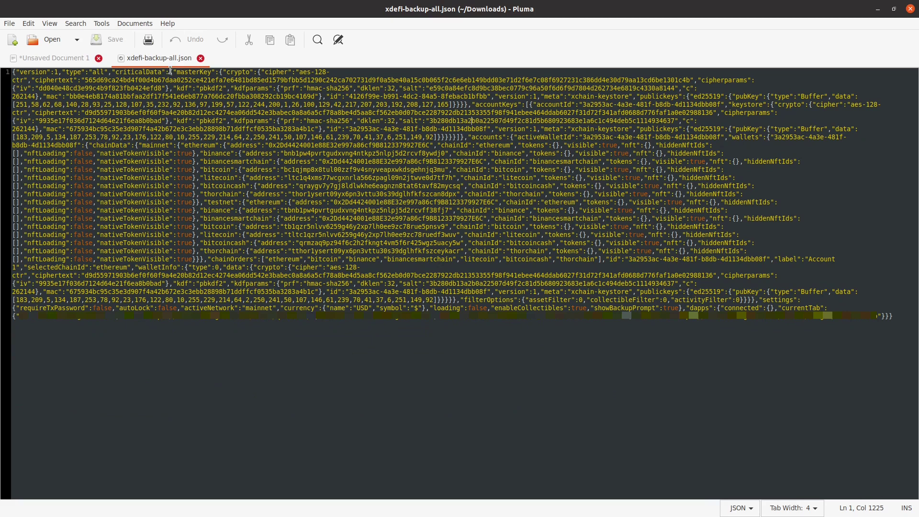
key(ctrl+a)
click(472, 275)
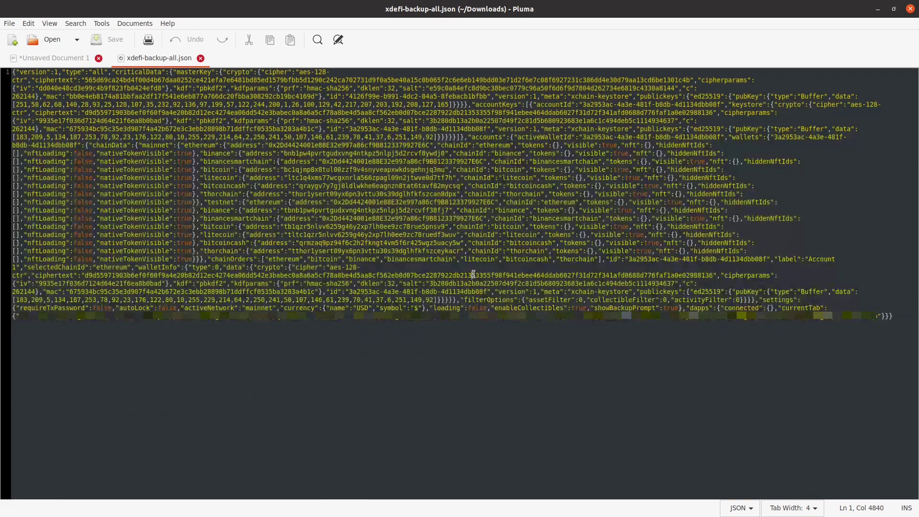
Close Pluma and Downloads, then copy the ETH asset's Ethereum receive address
click(878, 9)
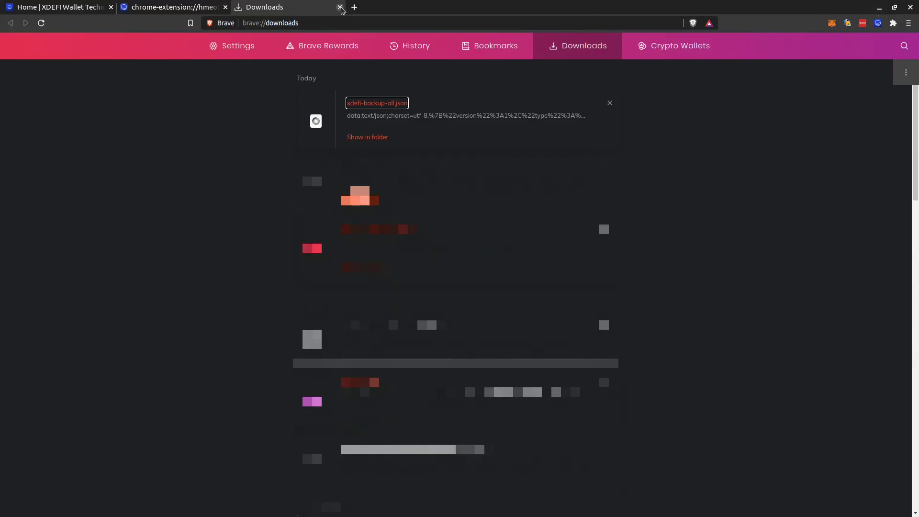
click(340, 7)
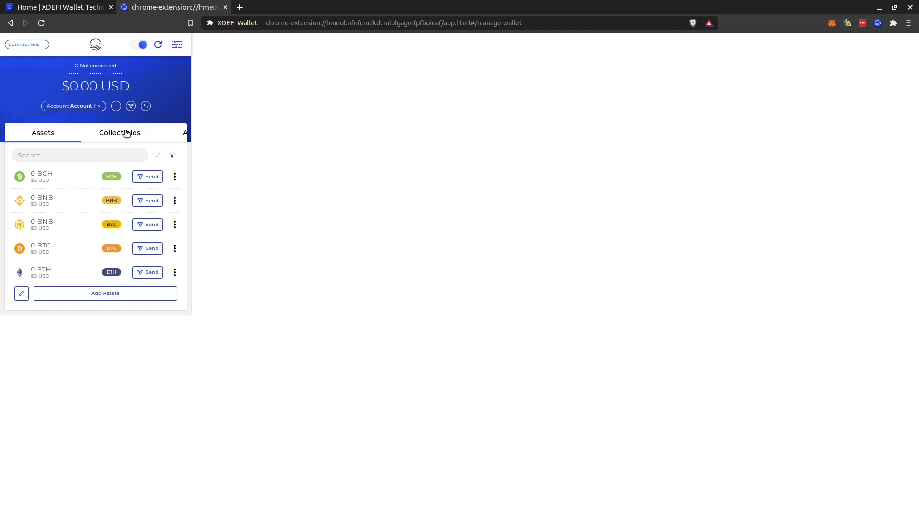
scroll(79, 272, down, 2)
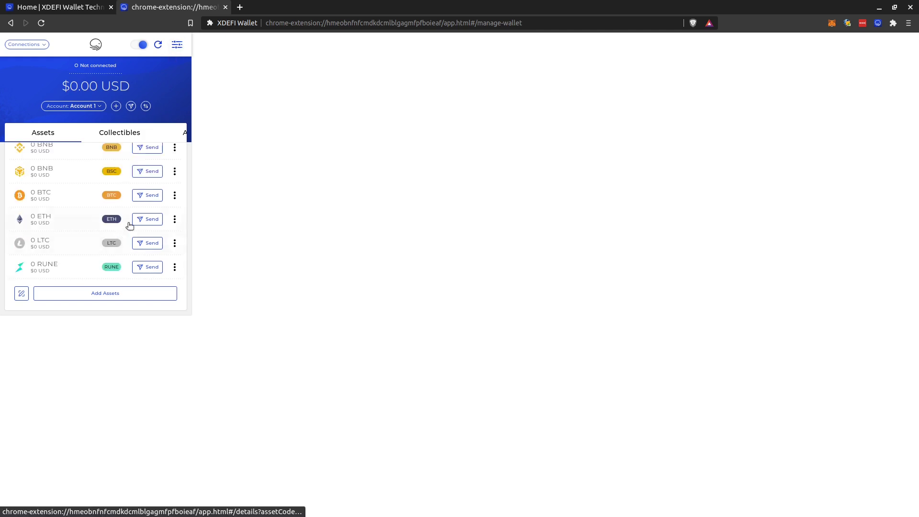
click(46, 223)
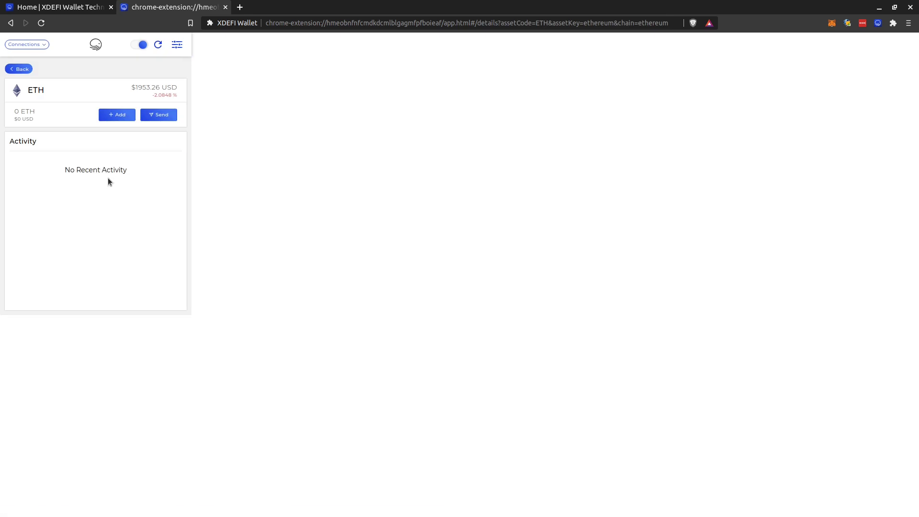
click(118, 115)
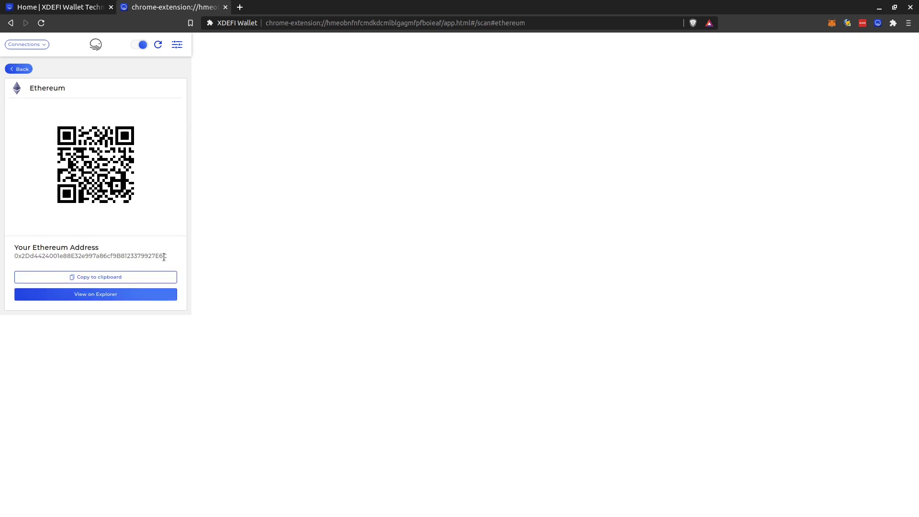
double_click(142, 255)
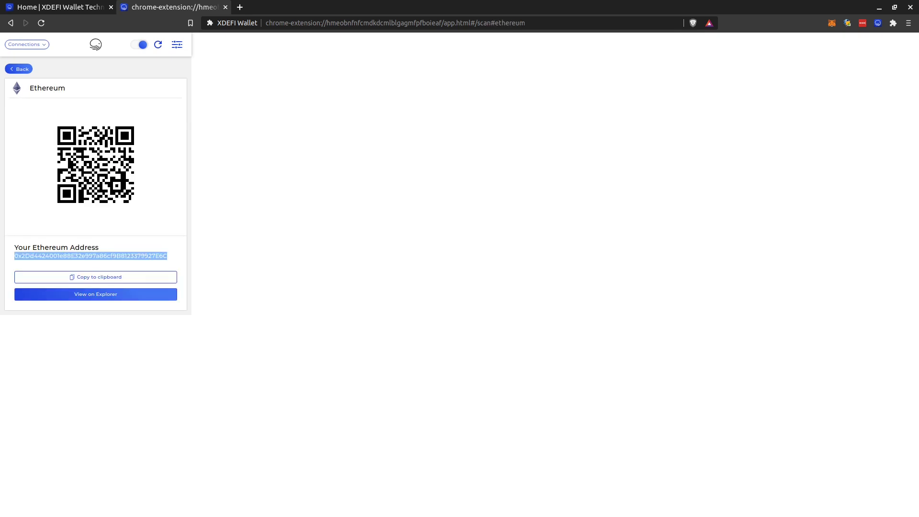
key(alt+Tab)
click(17, 69)
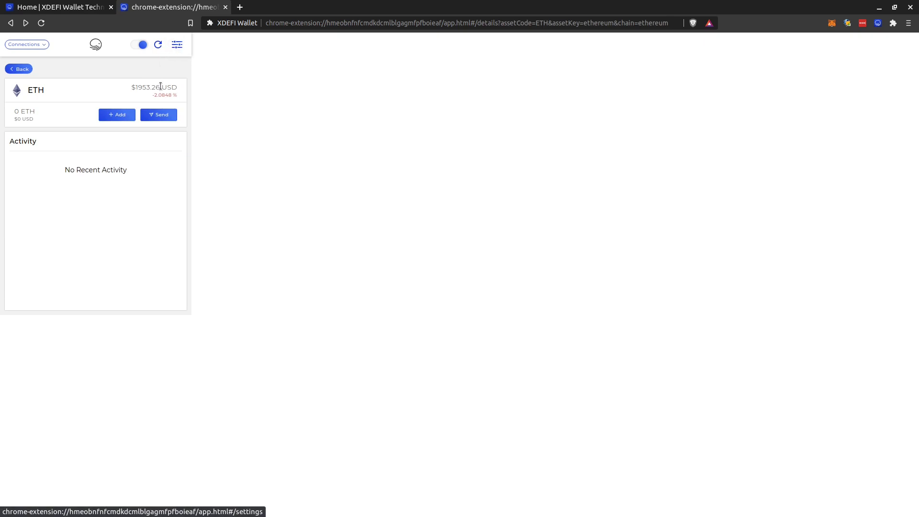
Open the XDEFI Wallet options page and close the old wallet tab
click(18, 69)
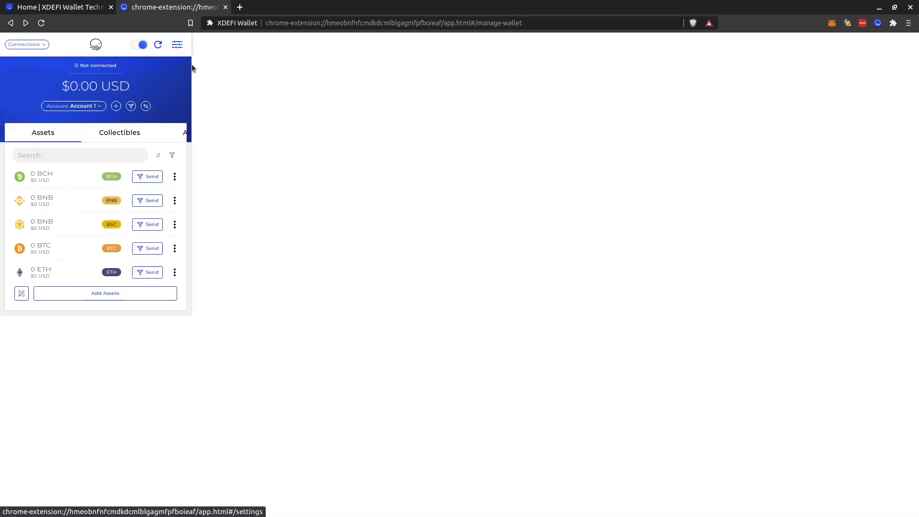
click(177, 45)
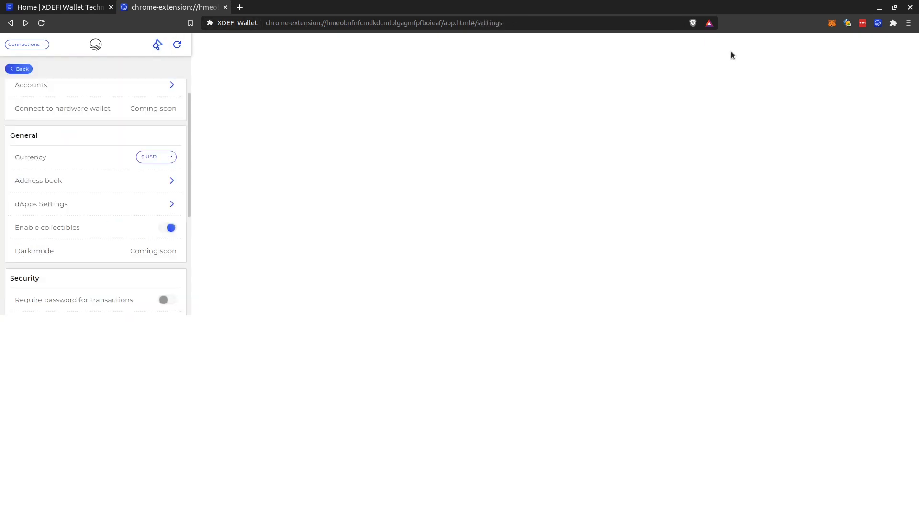
right_click(878, 26)
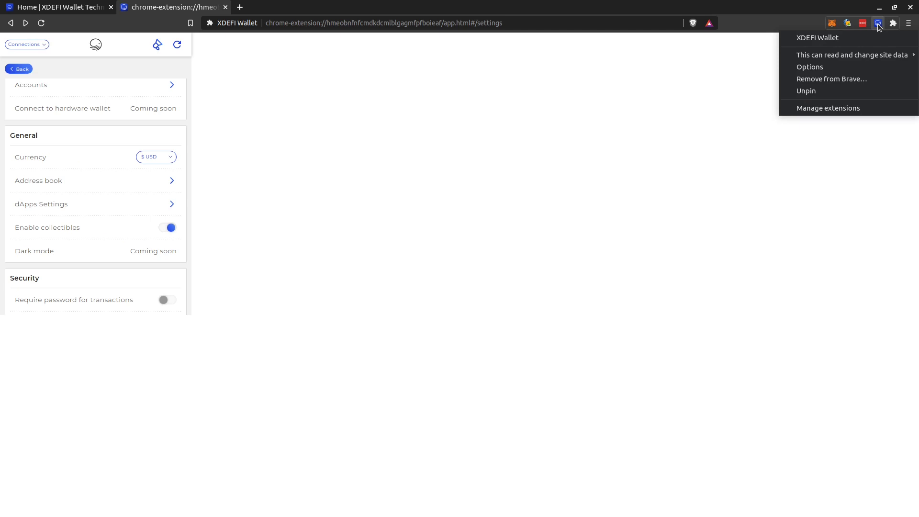
click(821, 67)
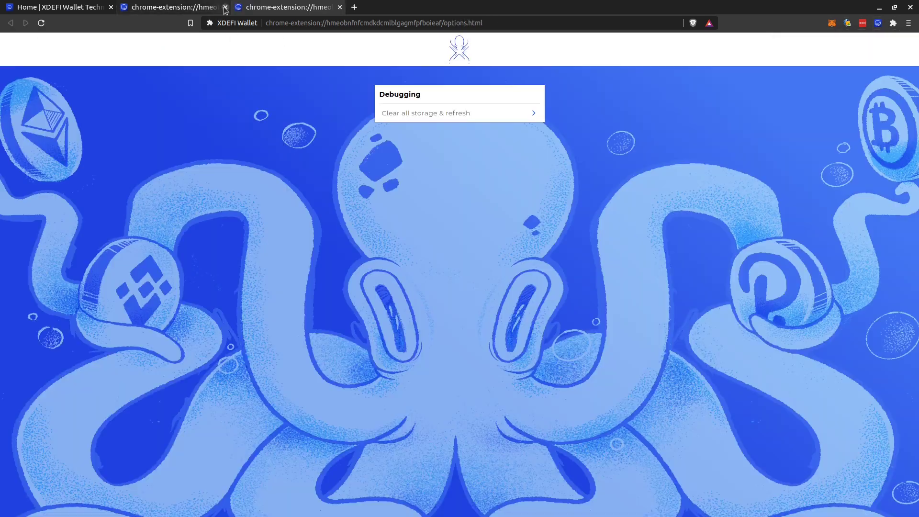
click(225, 7)
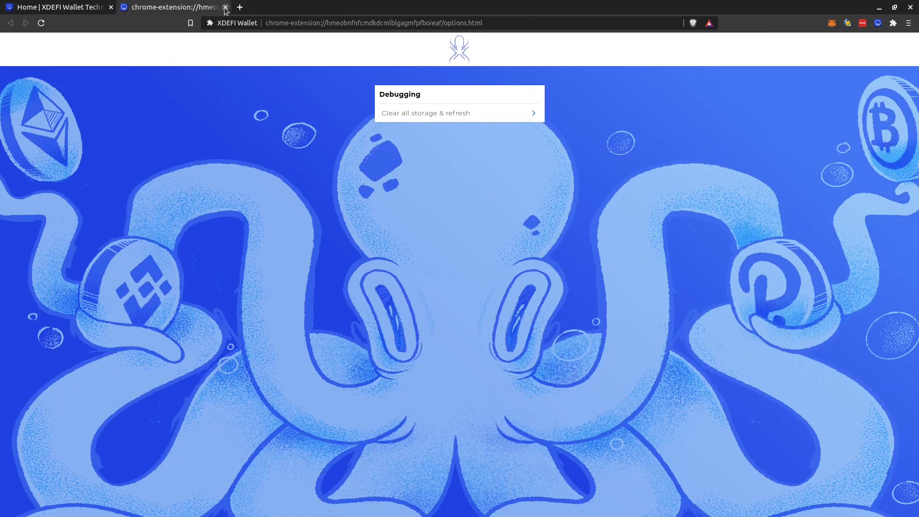
Clear all XDEFI storage and confirm removing all wallets
click(410, 114)
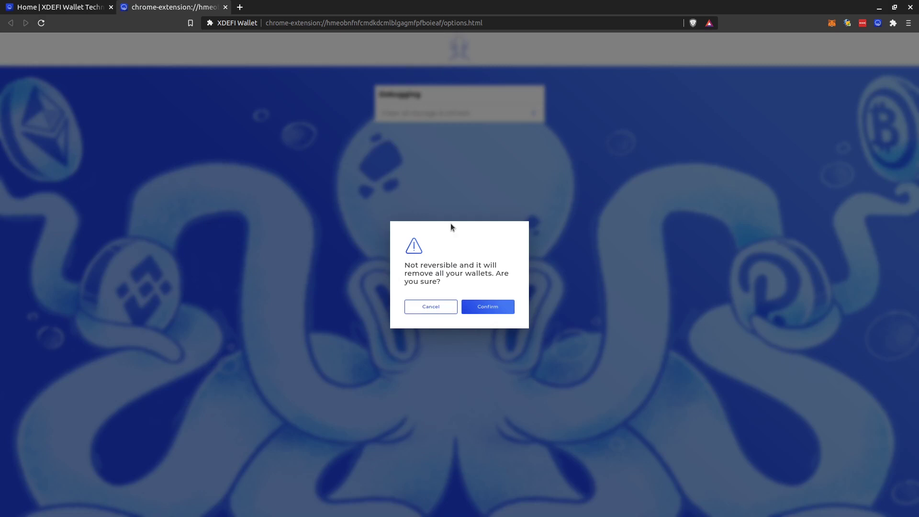
click(447, 307)
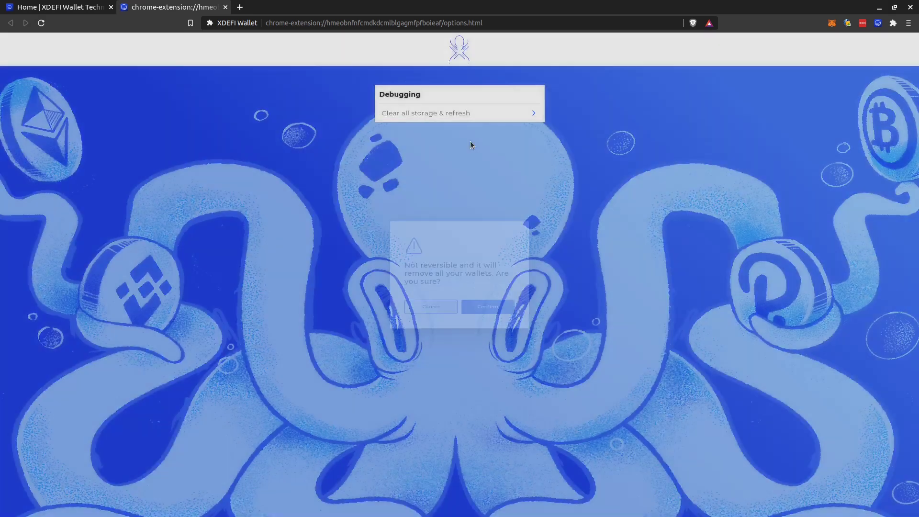
click(447, 115)
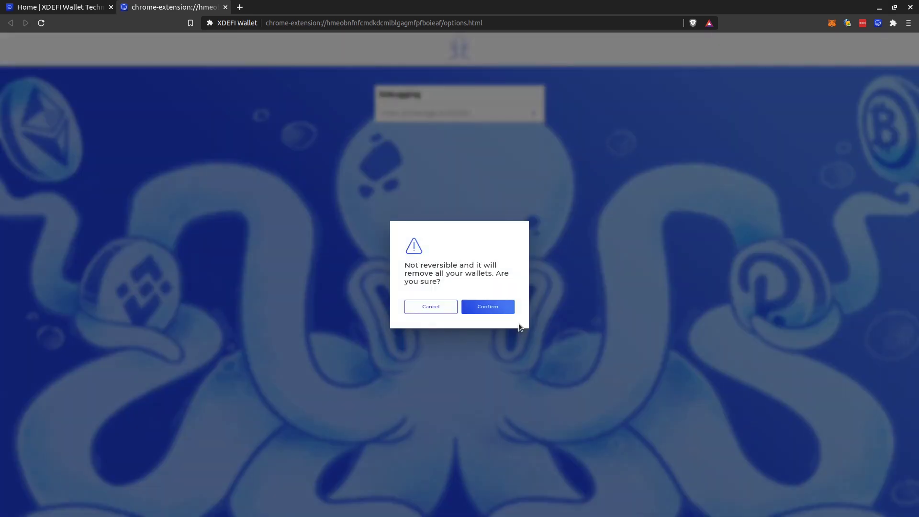
click(506, 308)
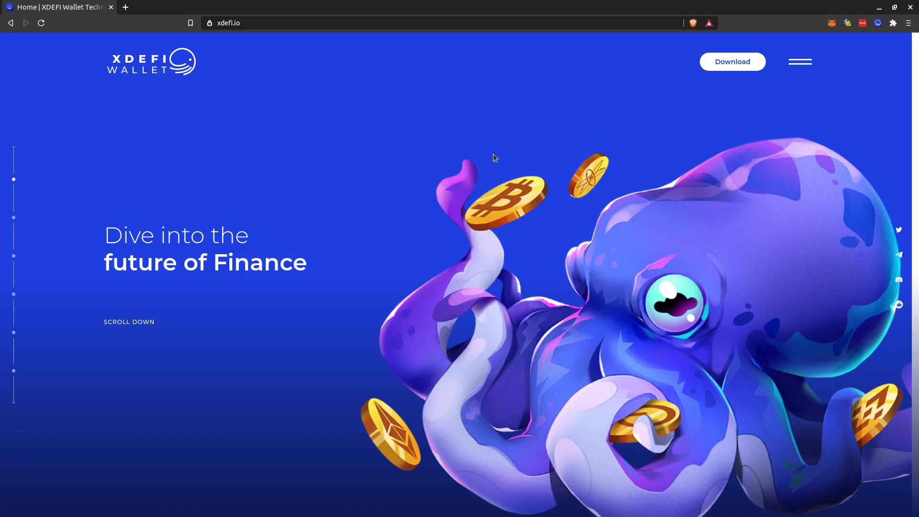
Start importing a wallet backup from the XDEFI popup, then close the popup
click(878, 23)
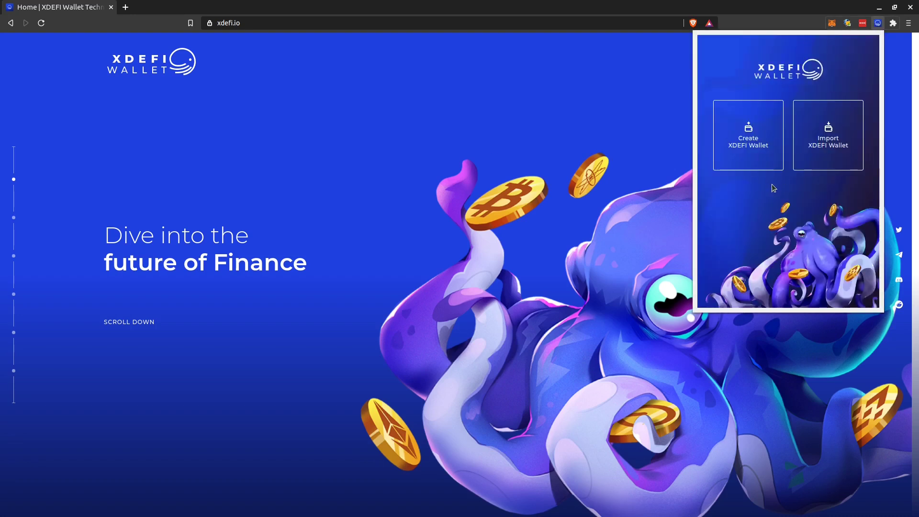
click(825, 141)
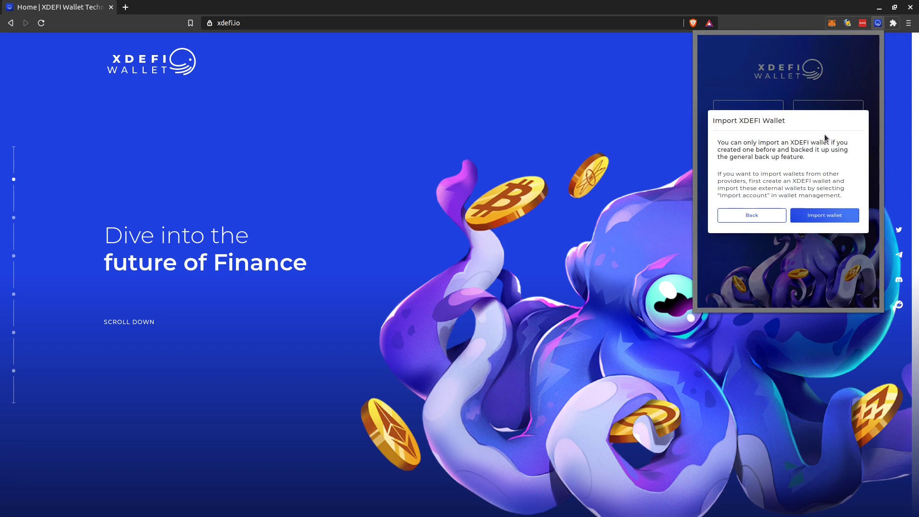
click(828, 216)
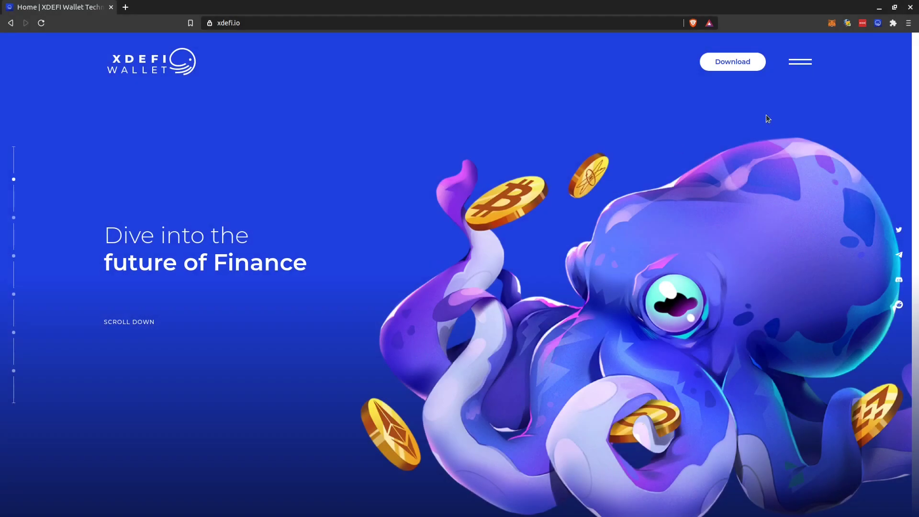
click(878, 24)
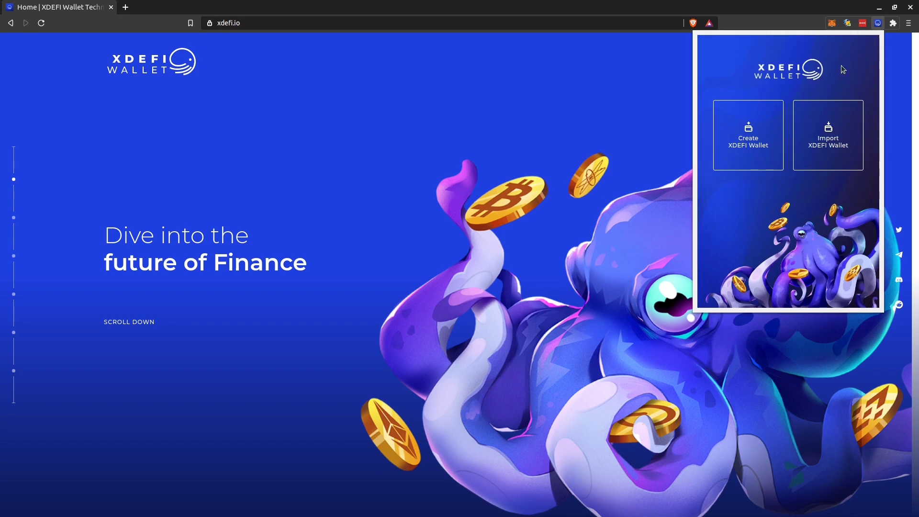
click(878, 23)
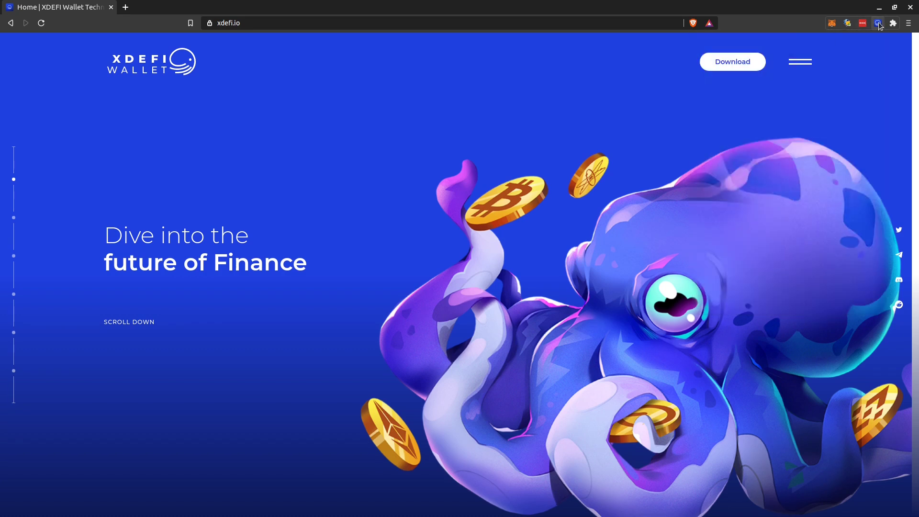
Open XDEFI Wallet's options page and select 'options' in its address
right_click(879, 26)
click(829, 66)
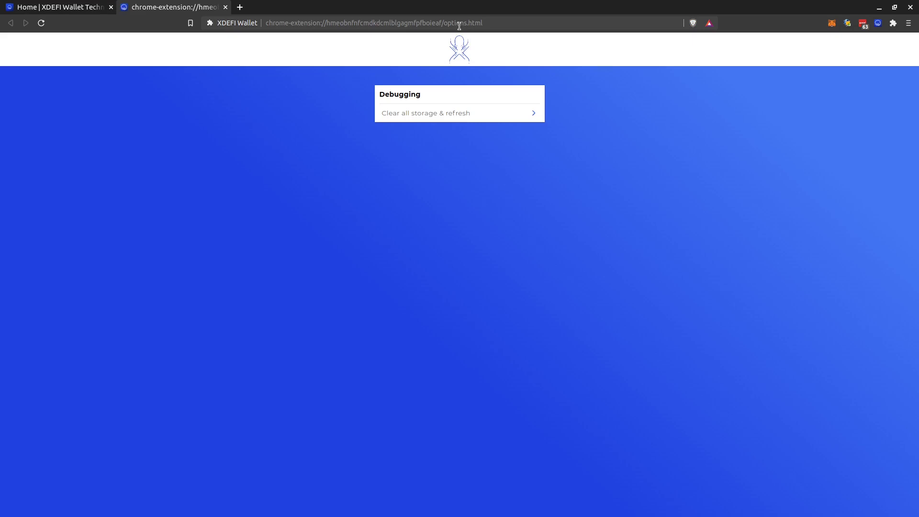
double_click(459, 24)
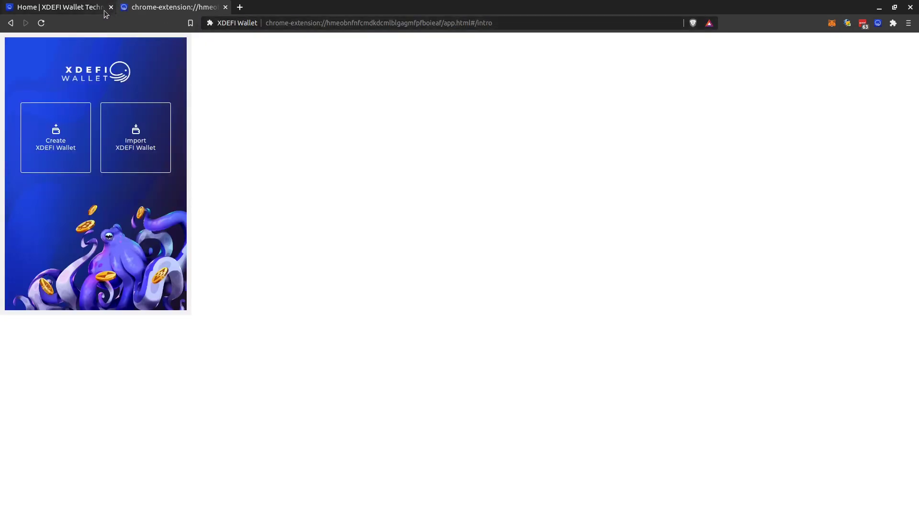
Import the xdefi-backup-all.json backup, accepting the terms and re-pasting the correct wallet password
click(135, 138)
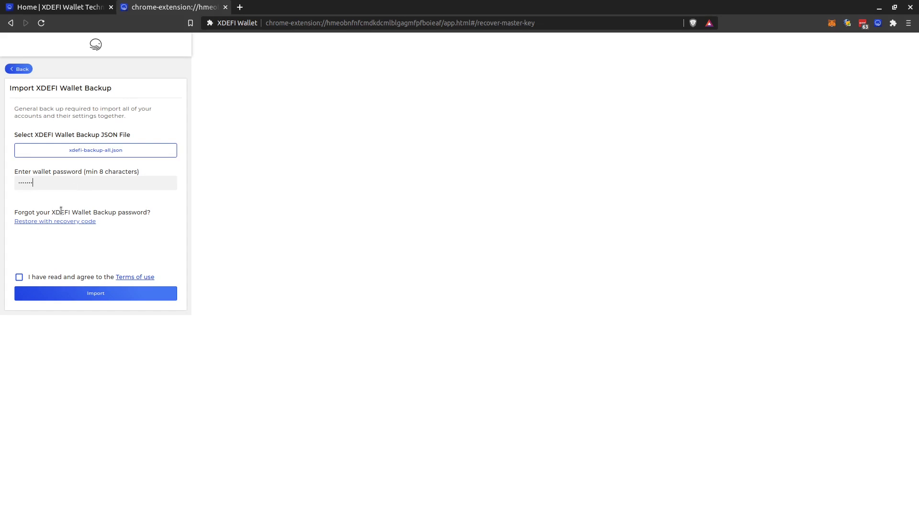
click(57, 277)
click(88, 298)
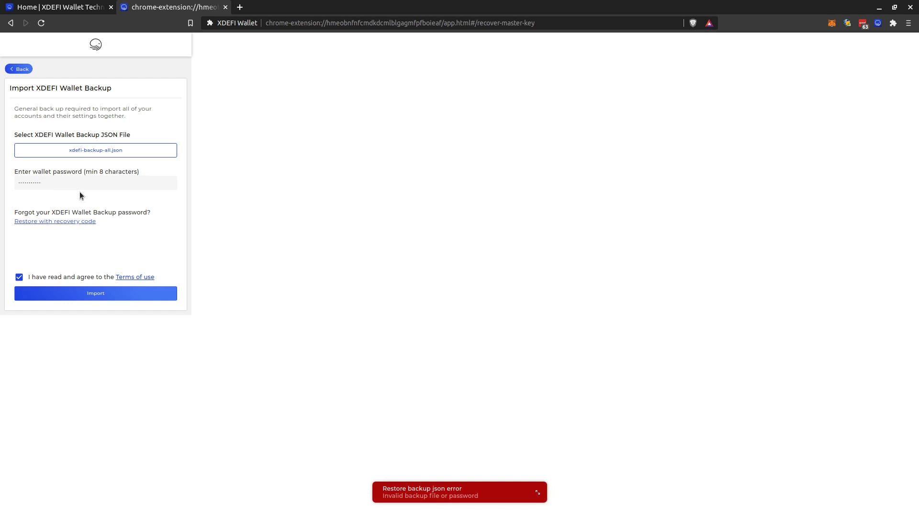
double_click(28, 181)
key(BackSpace)
key(ctrl+v)
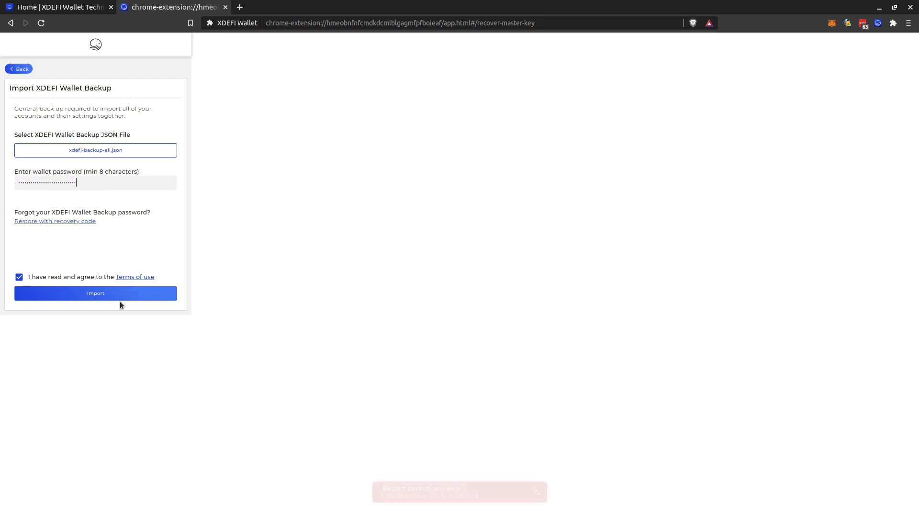
click(121, 296)
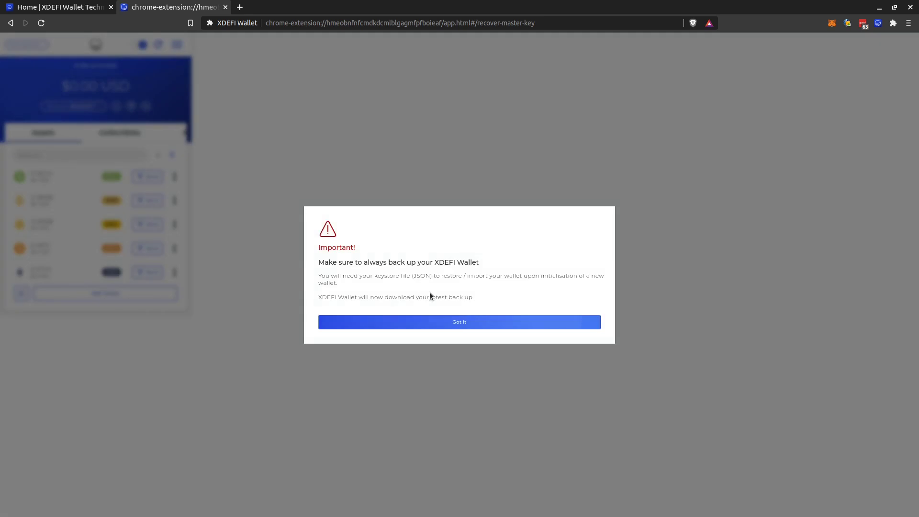
click(431, 321)
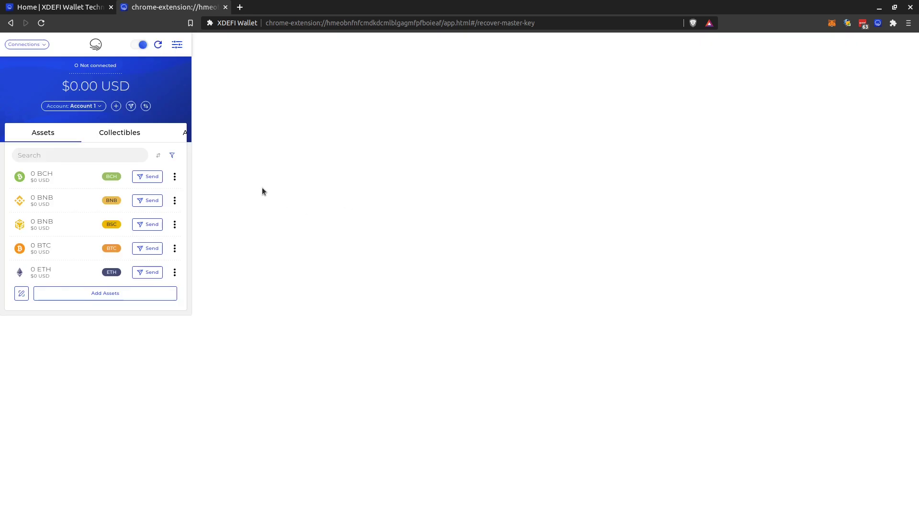
key(ctrl+j)
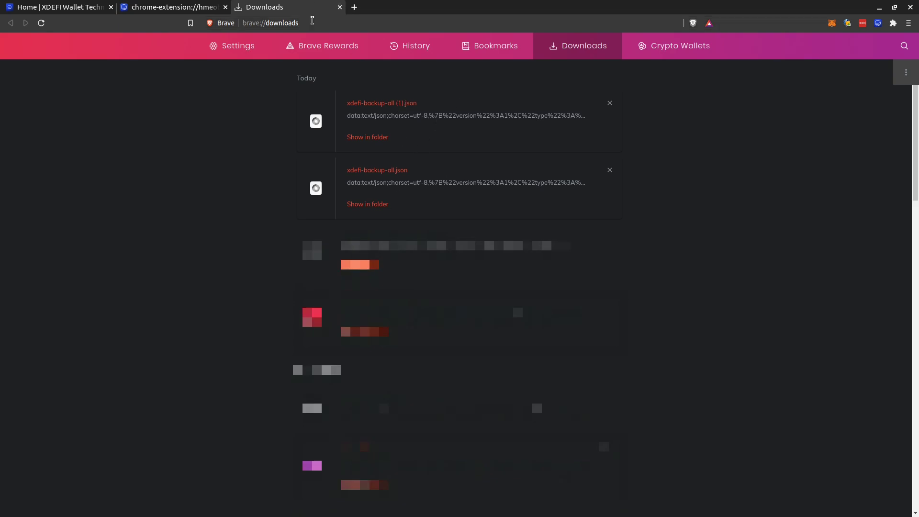
click(339, 7)
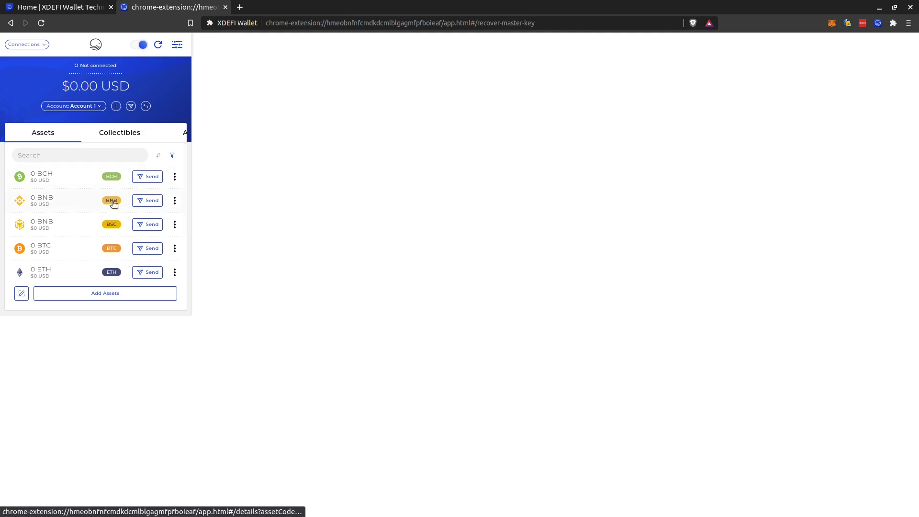
click(117, 106)
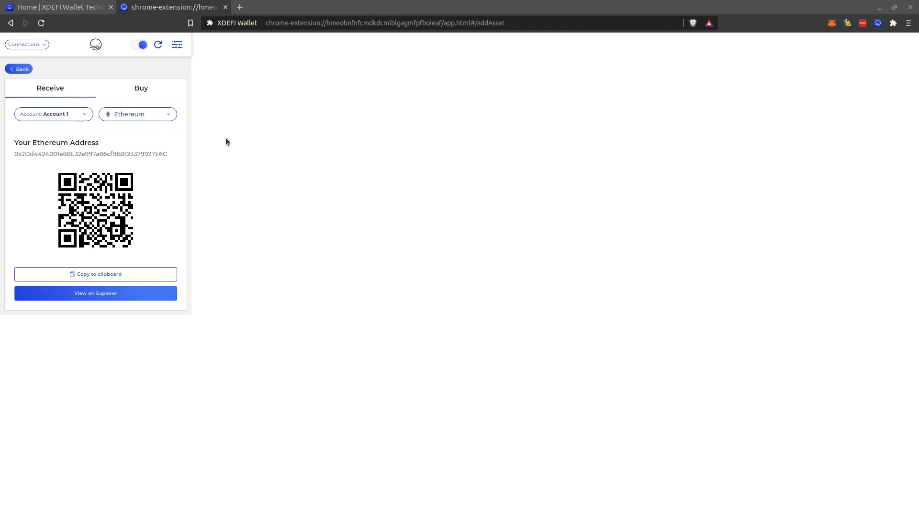
click(30, 69)
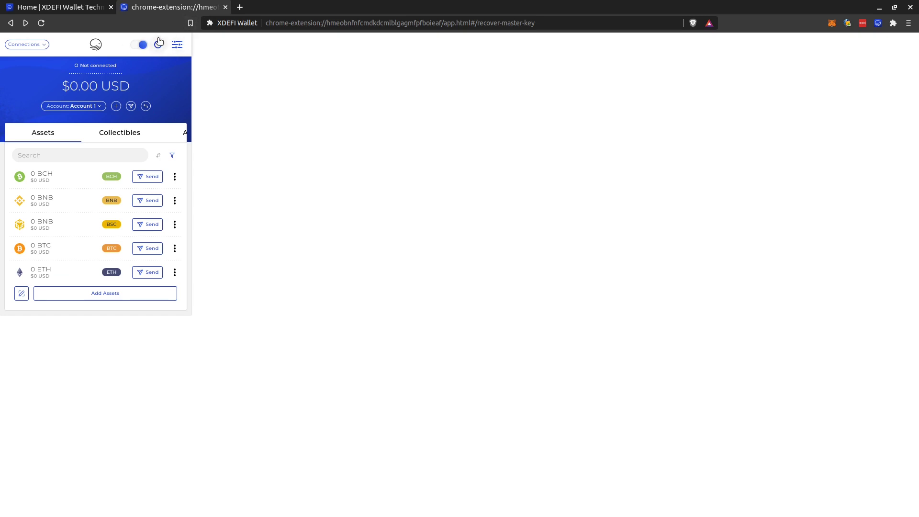
On the first tab, type 'xdefi' into the address bar and drag the XDEFI connection request aside
click(66, 6)
click(234, 23)
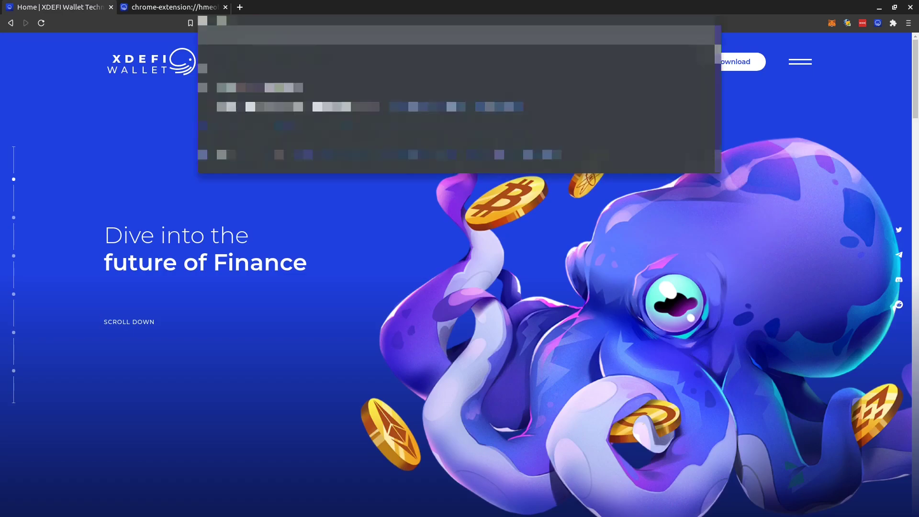
text(xdefi)
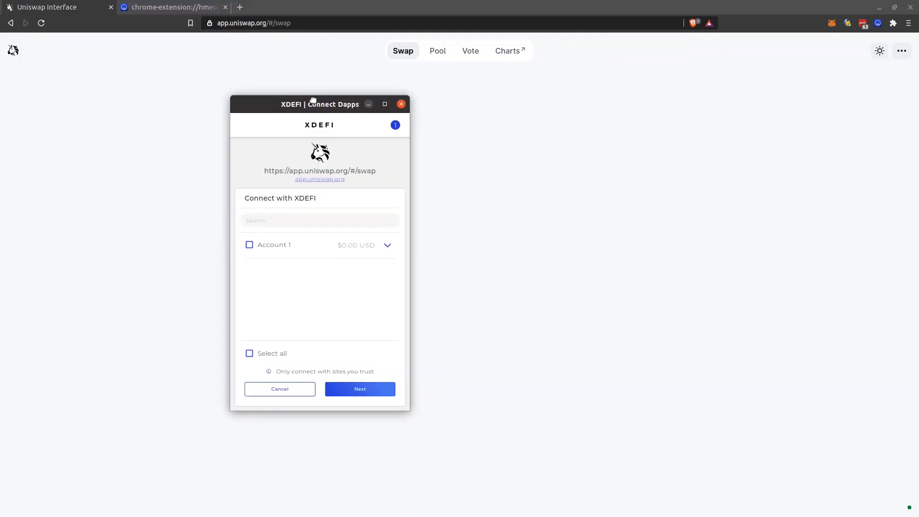
drag(326, 105, 226, 88)
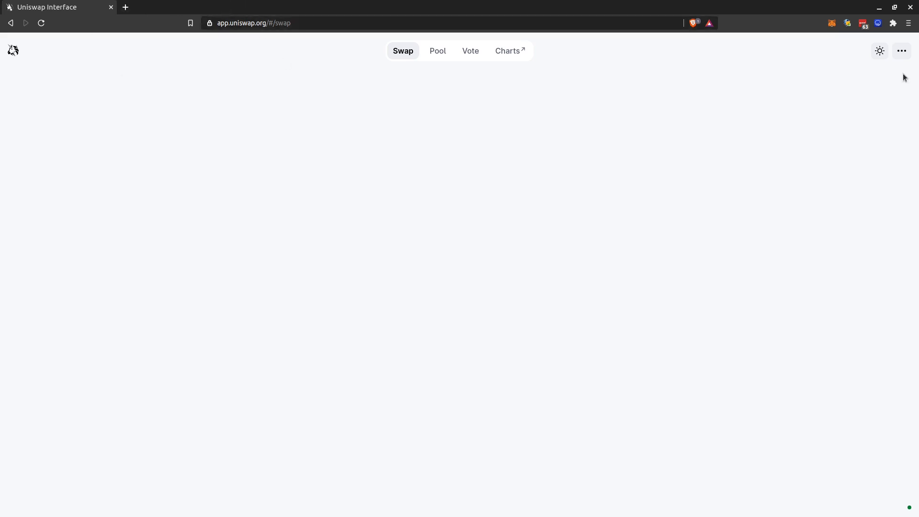
Turn off Ethereum Provider Injection and Ethereum Provider as MetaMask in XDEFI's dApps Settings
click(877, 23)
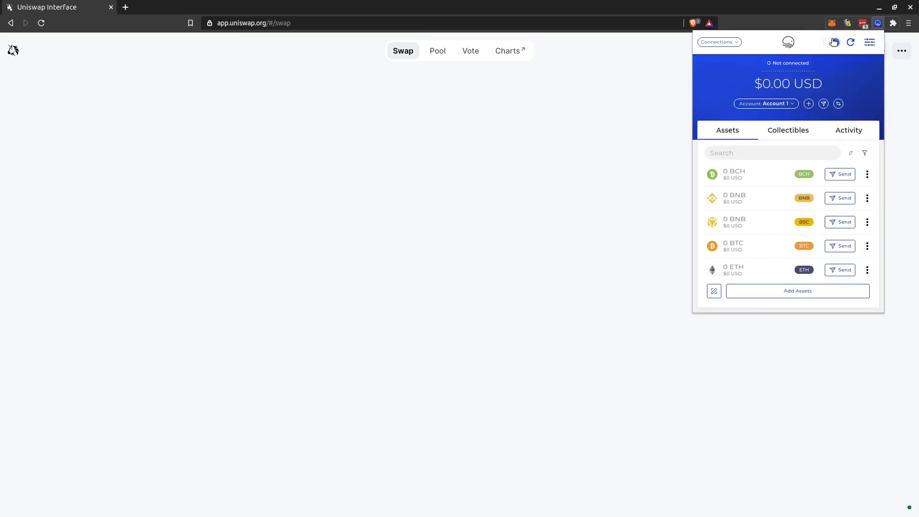
click(832, 43)
click(871, 43)
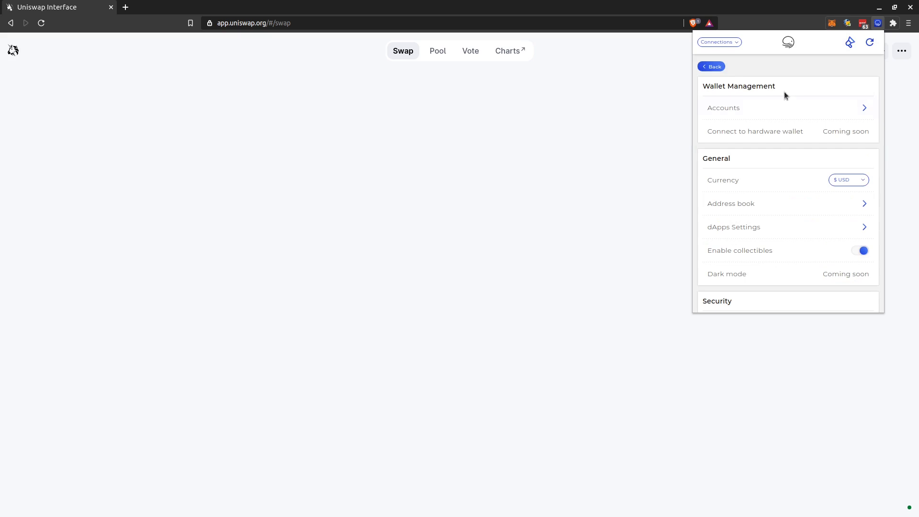
click(733, 226)
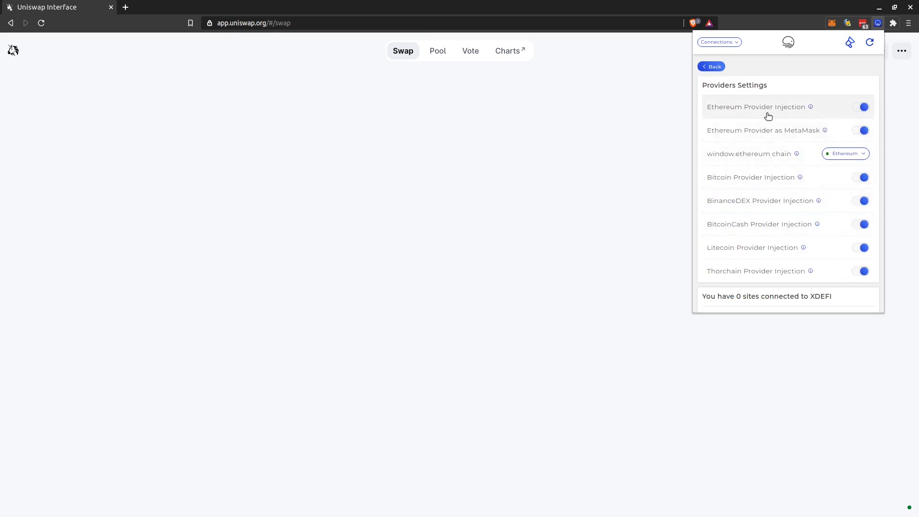
click(865, 115)
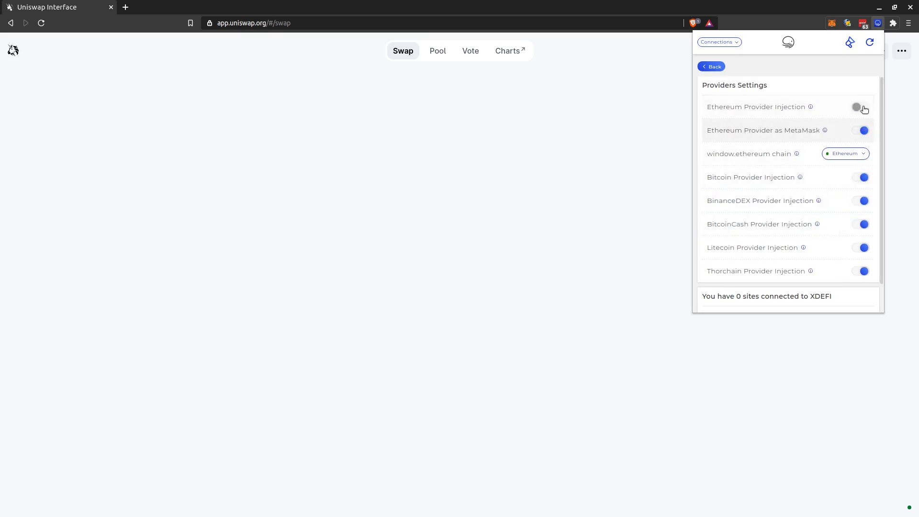
click(860, 134)
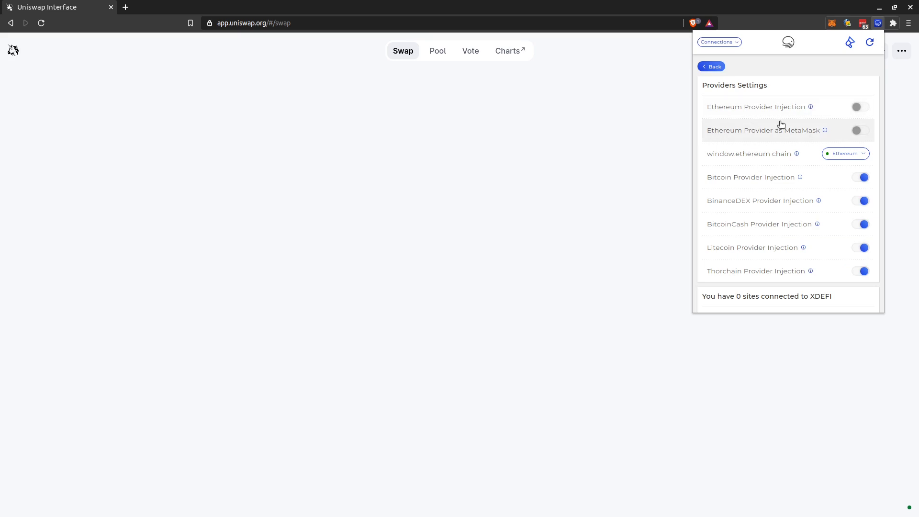
click(719, 68)
click(461, 154)
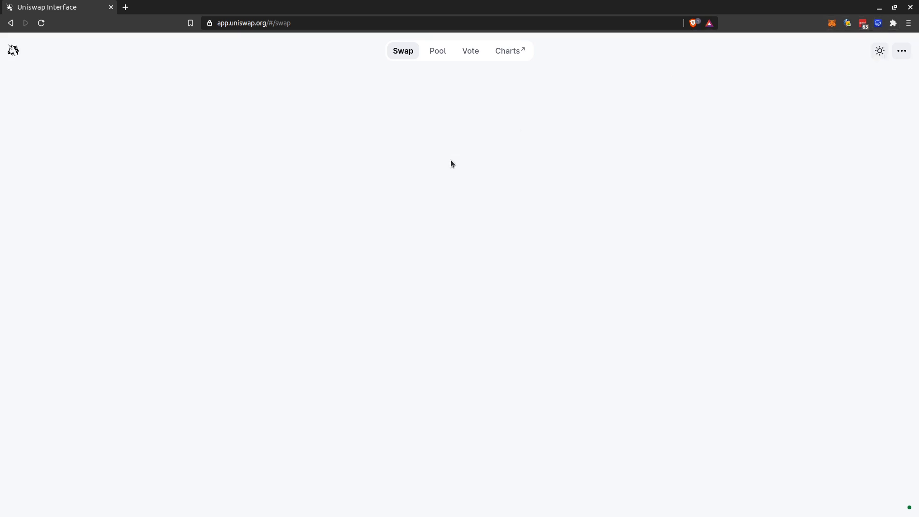
Reload the Uniswap page and check, then dismiss, its Connect a wallet list
key(ctrl+r)
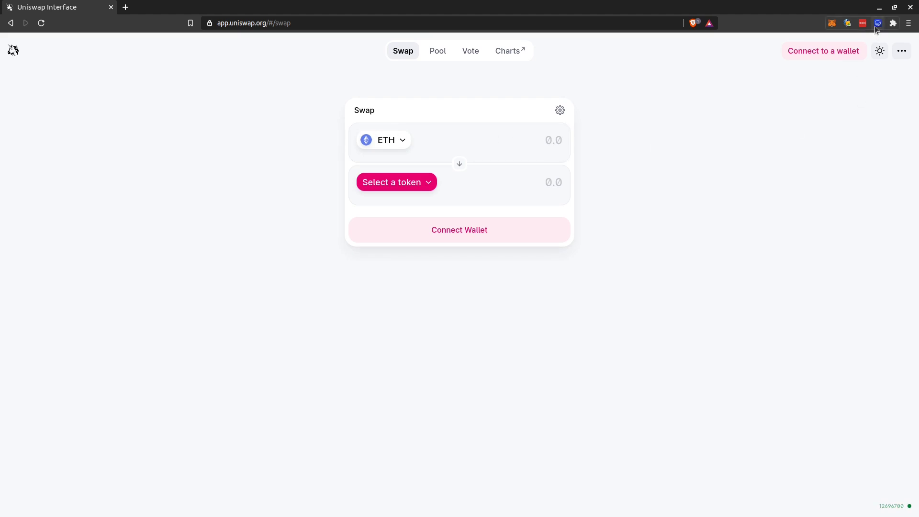
click(828, 52)
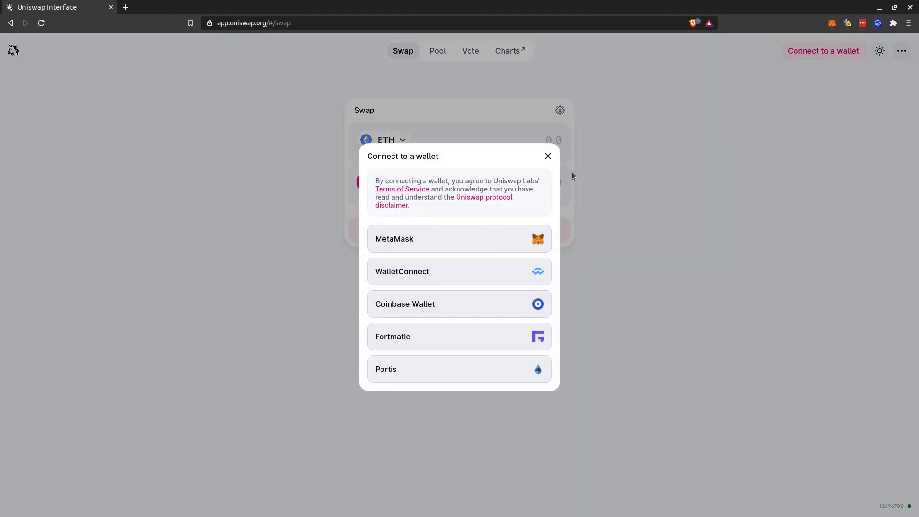
click(547, 156)
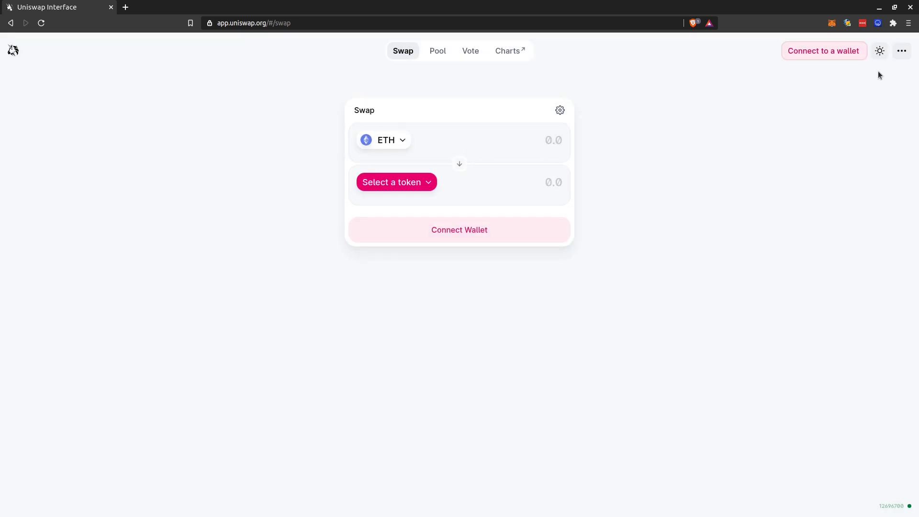
Bring up XDEFI's dApps provider settings over the Uniswap page
click(879, 23)
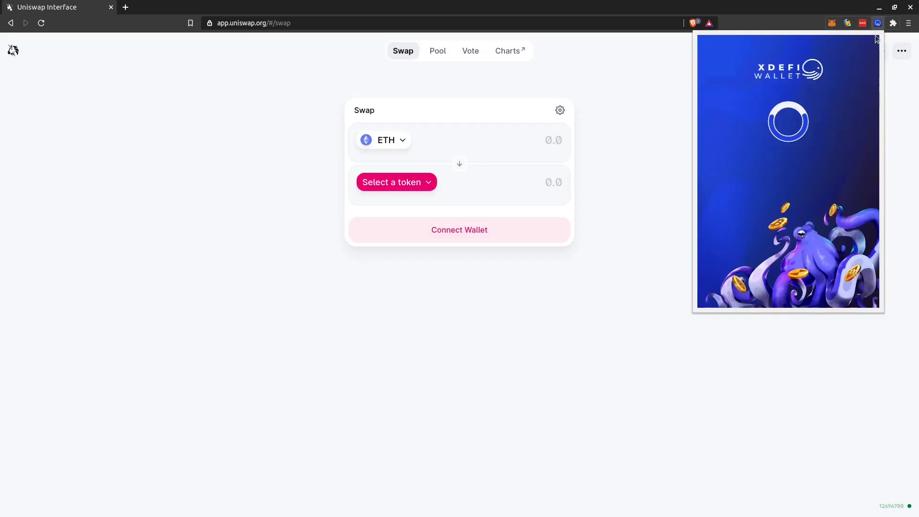
click(869, 43)
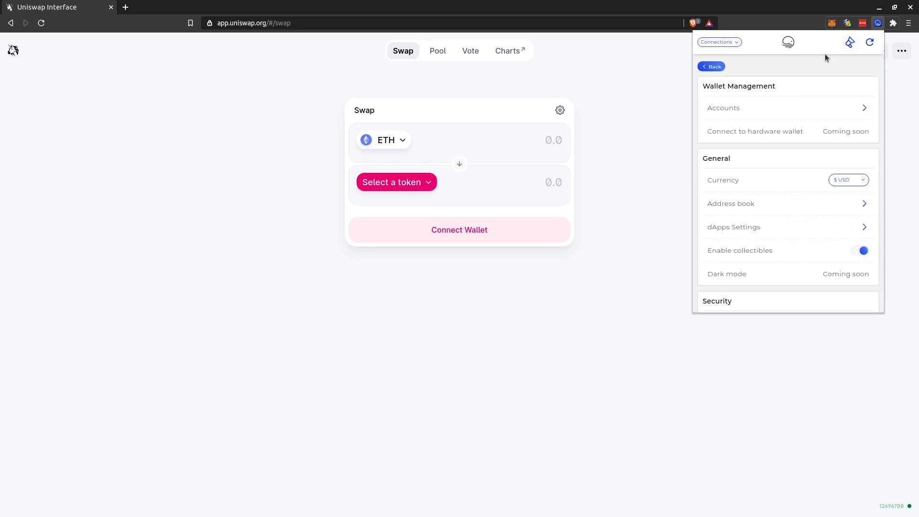
click(737, 228)
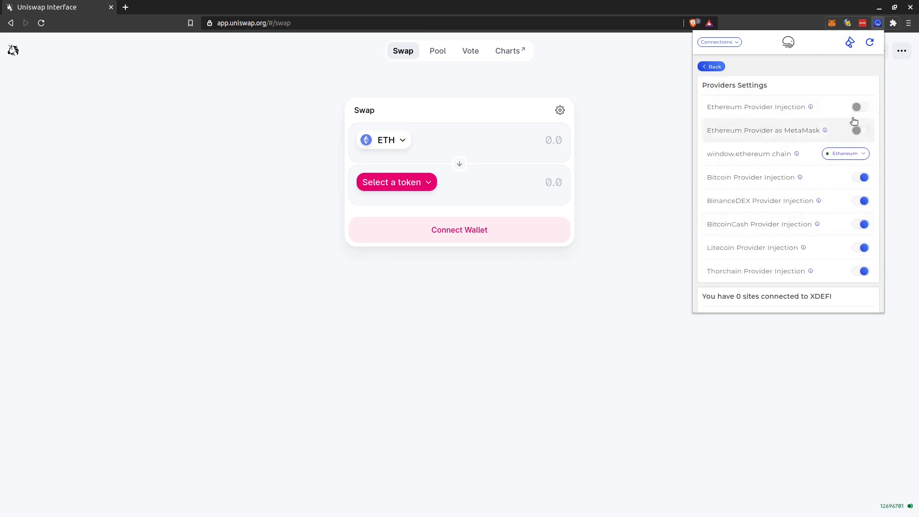
Reopen dApps Settings and switch off both Ethereum provider options again, then close XDEFI
click(718, 69)
click(721, 69)
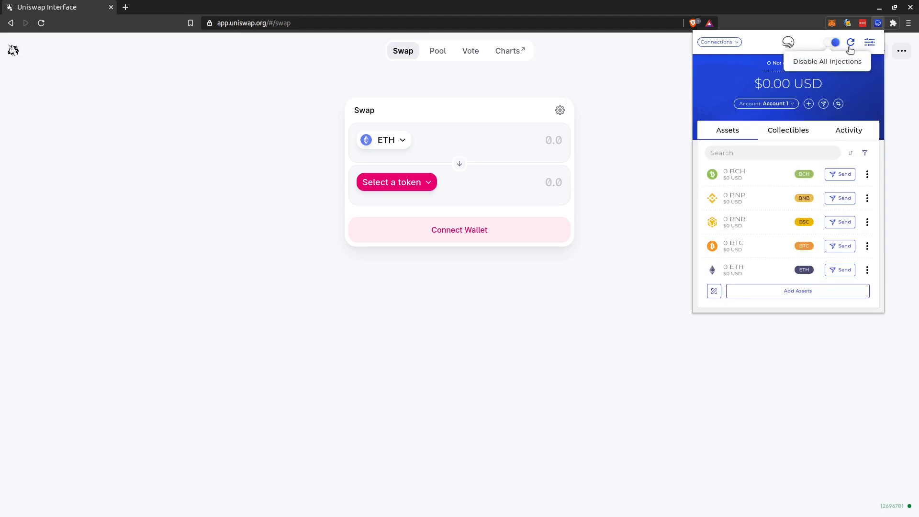
click(870, 42)
click(746, 226)
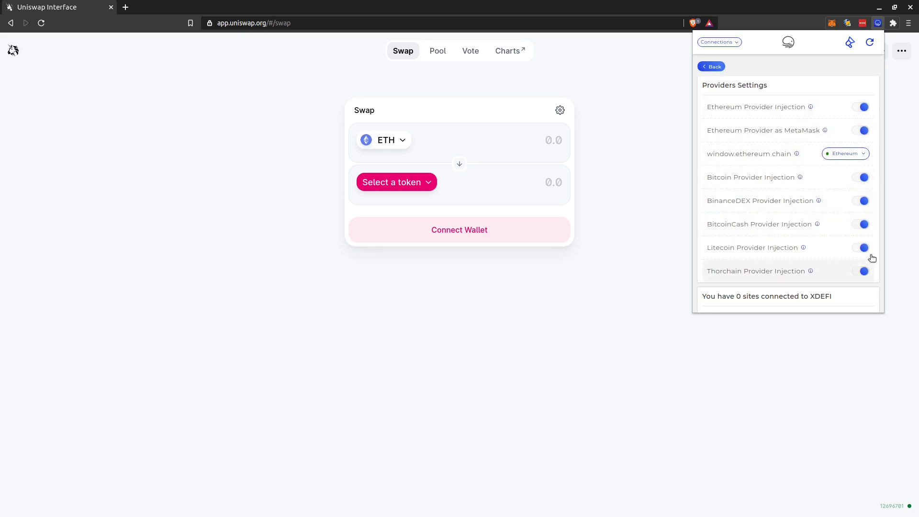
click(861, 107)
click(862, 129)
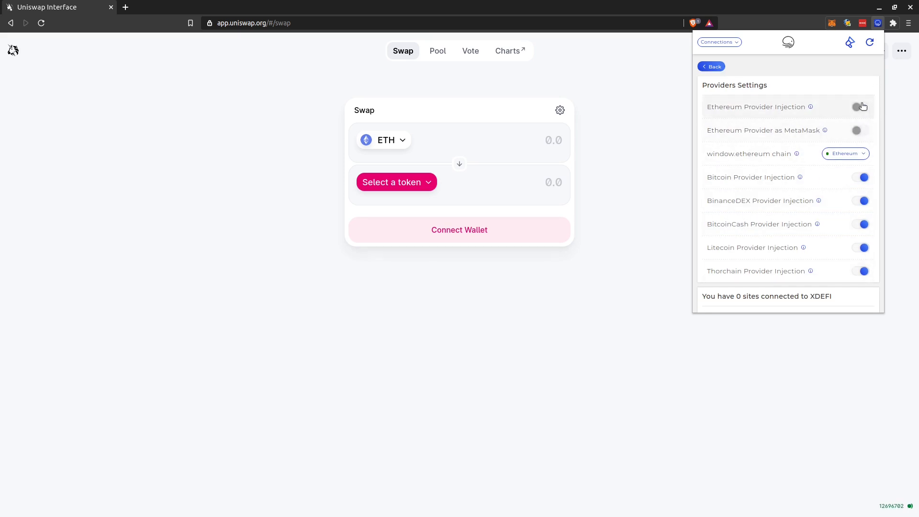
click(709, 67)
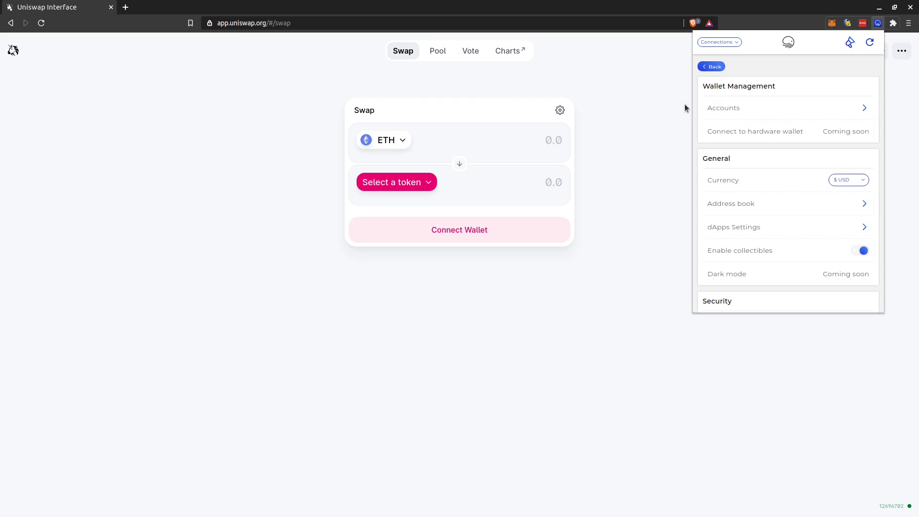
click(709, 67)
click(659, 147)
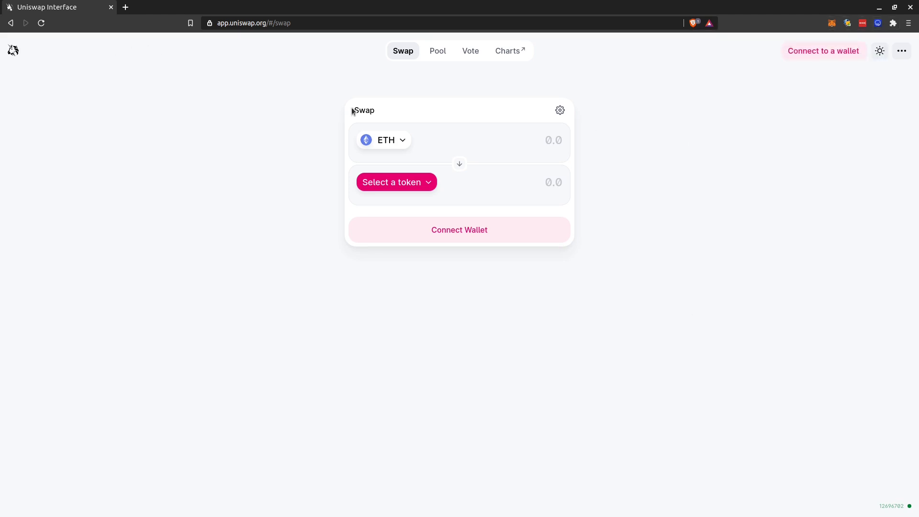
Show the Ethereum, Bitcoin, Binance and BSC receive addresses in XDEFI
click(878, 23)
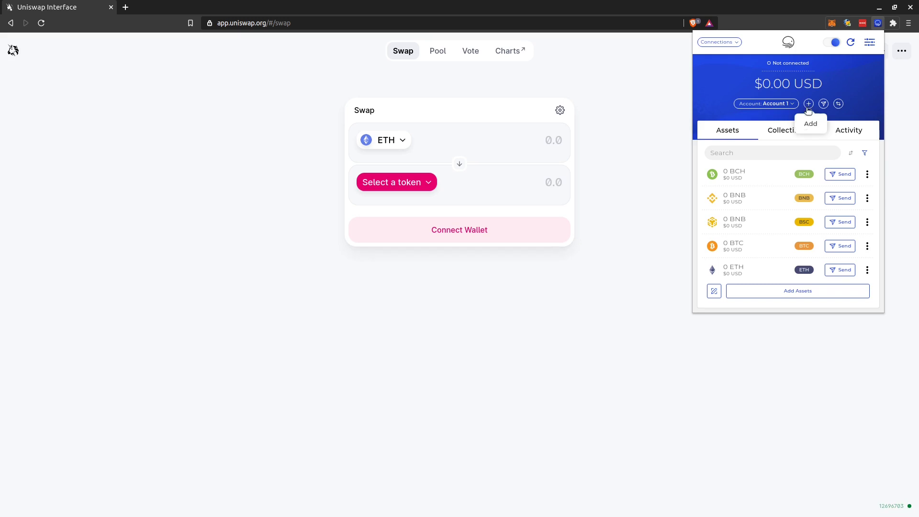
click(807, 105)
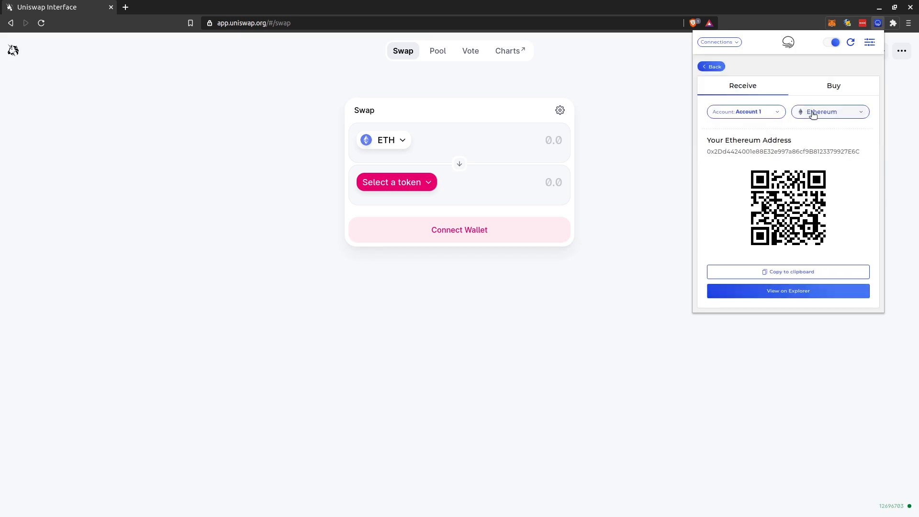
click(835, 113)
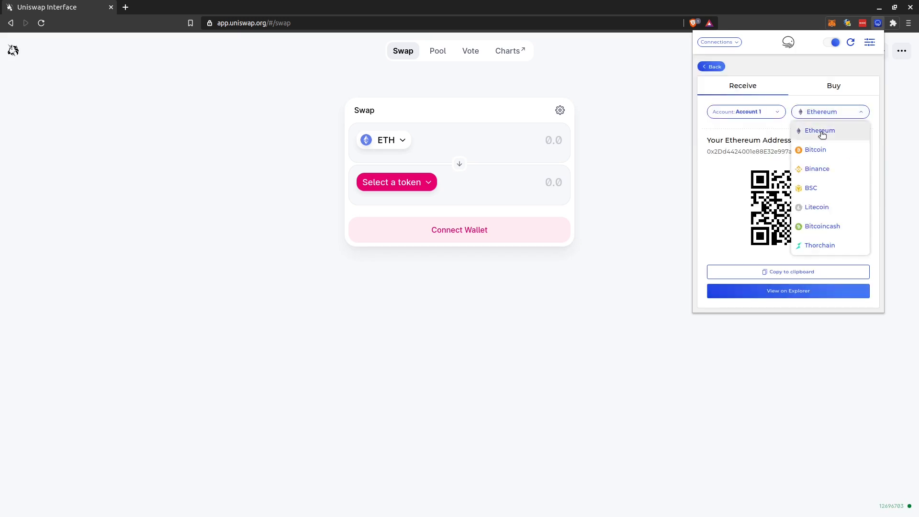
click(824, 149)
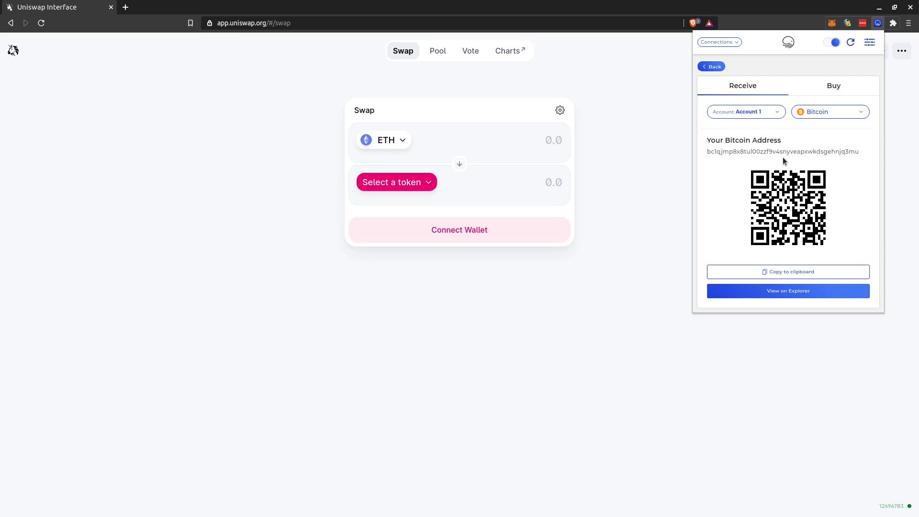
click(846, 114)
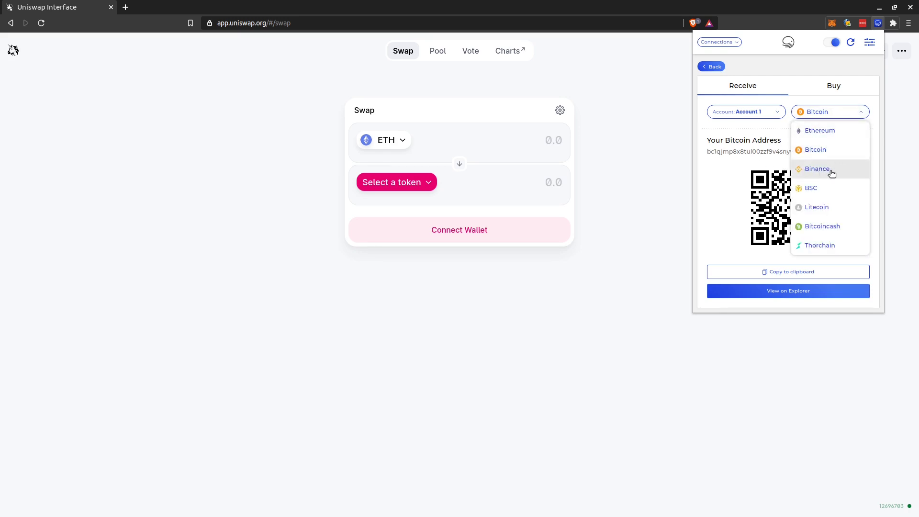
click(808, 171)
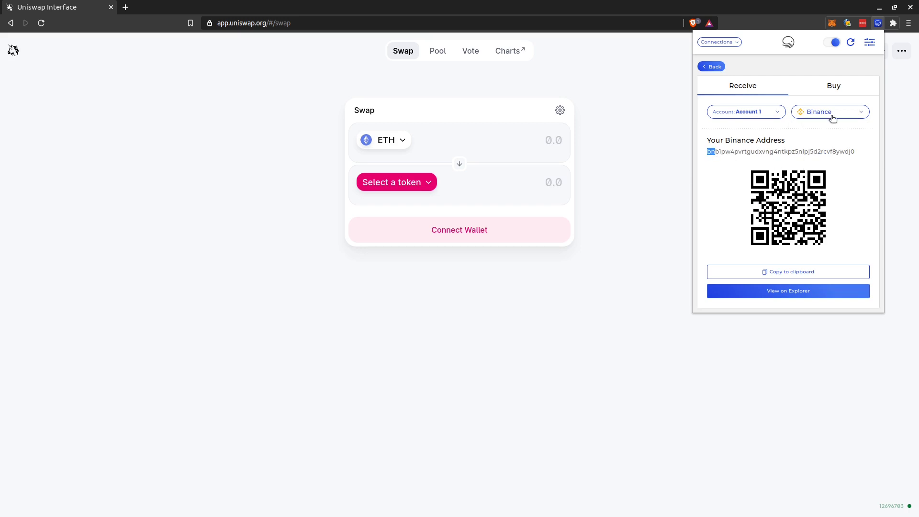
click(833, 118)
click(814, 185)
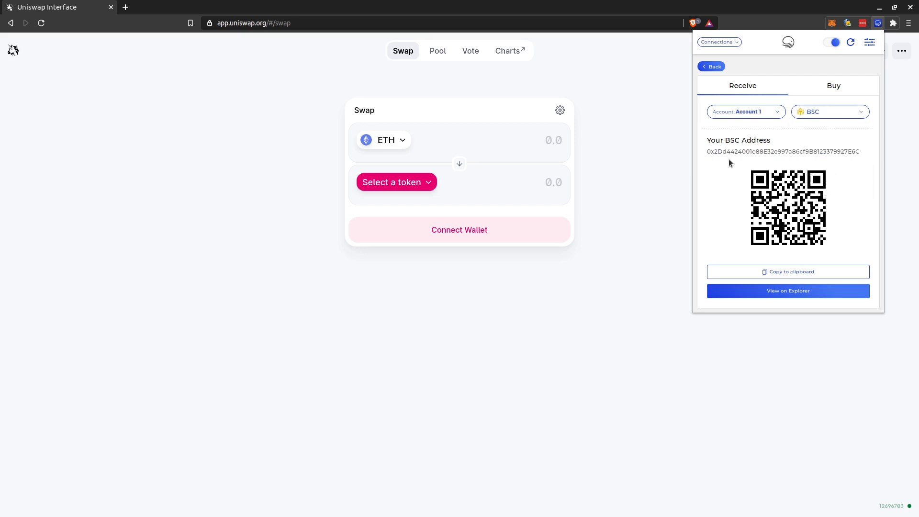
double_click(842, 151)
Show the Litecoin, Bitcoin Cash and Thorchain addresses, recheck Binance, then return to assets
click(843, 115)
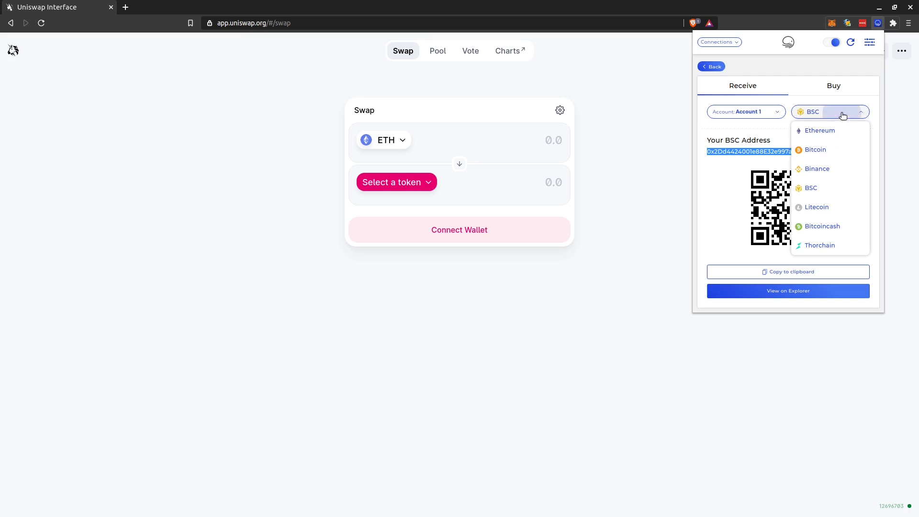
click(817, 206)
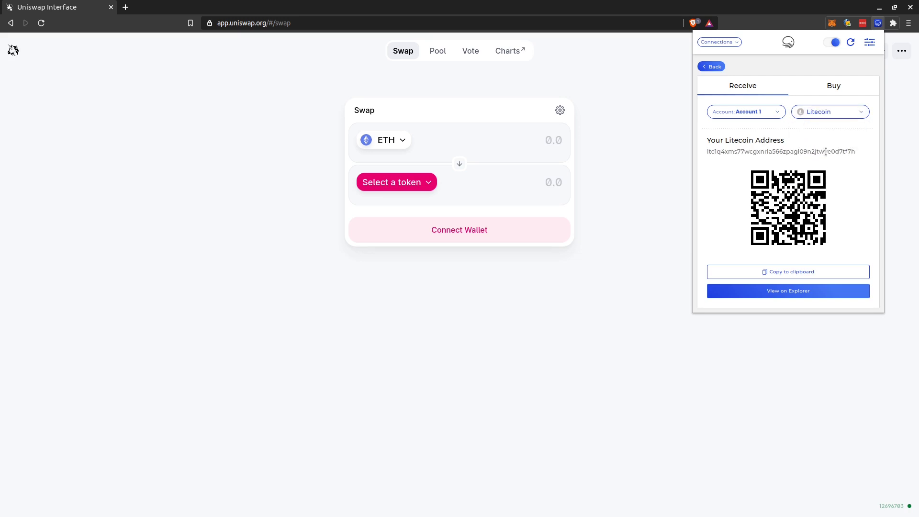
click(835, 115)
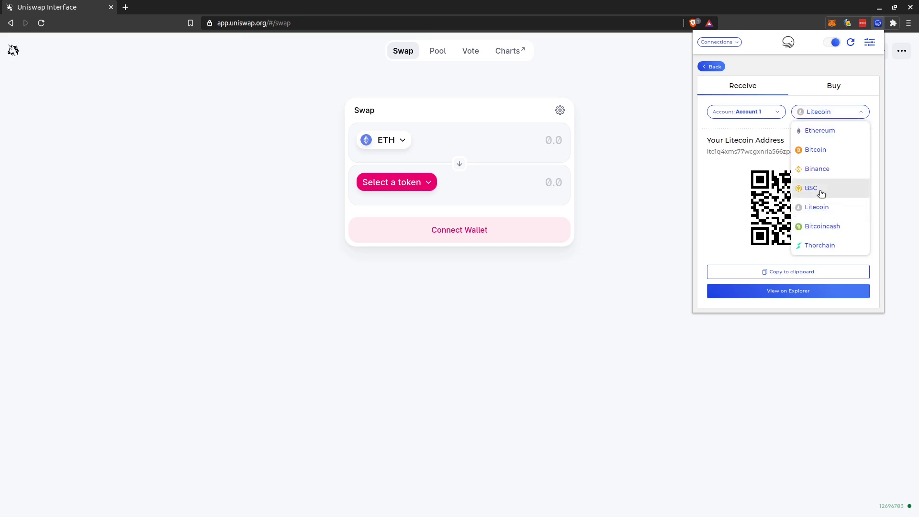
click(819, 226)
click(829, 117)
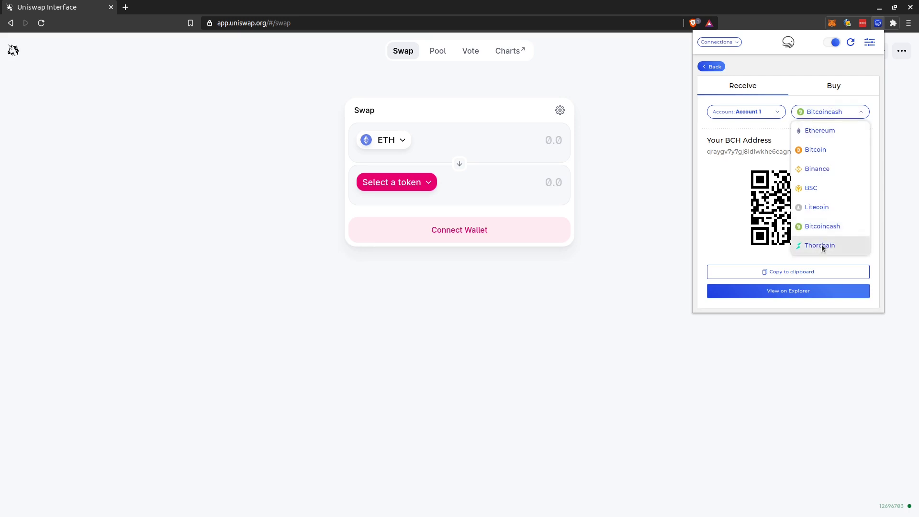
click(821, 244)
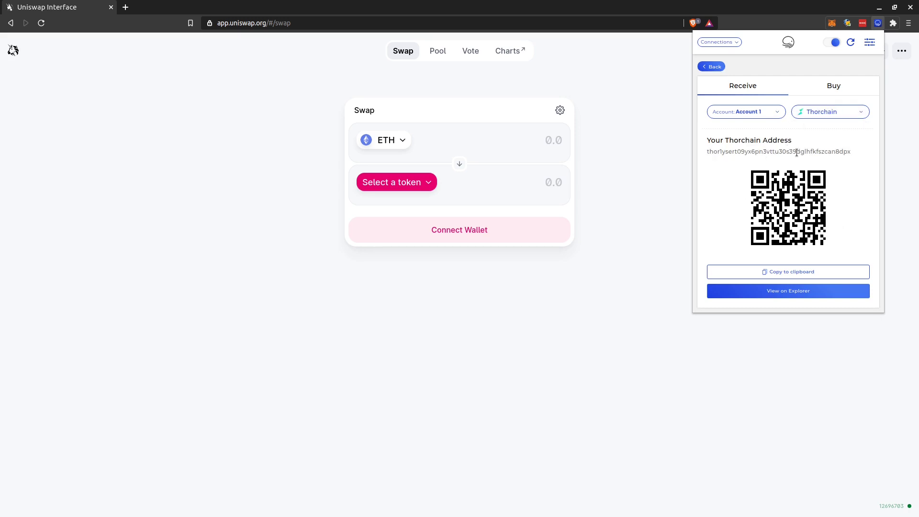
click(833, 114)
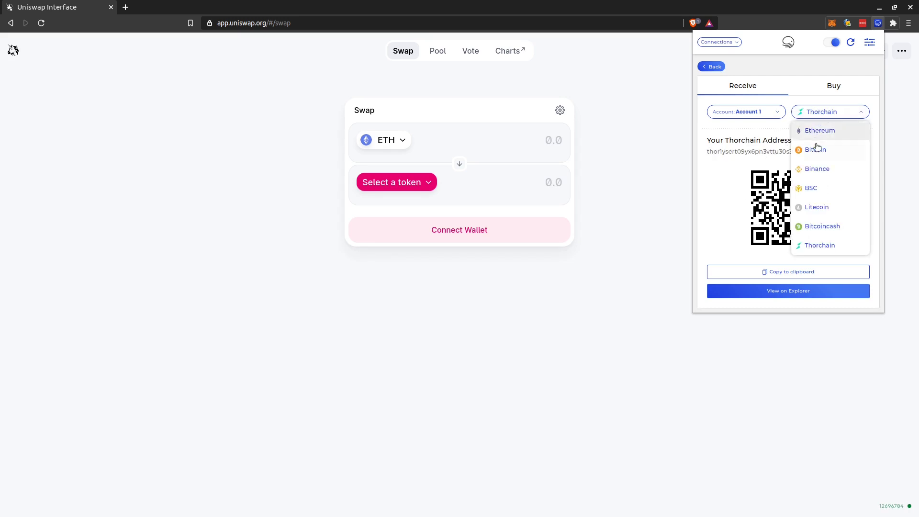
click(818, 172)
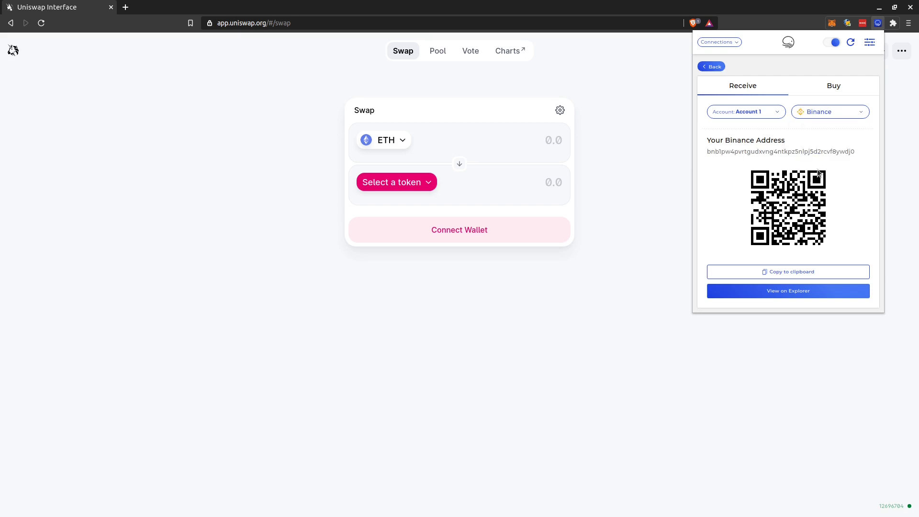
double_click(718, 151)
click(757, 165)
click(715, 68)
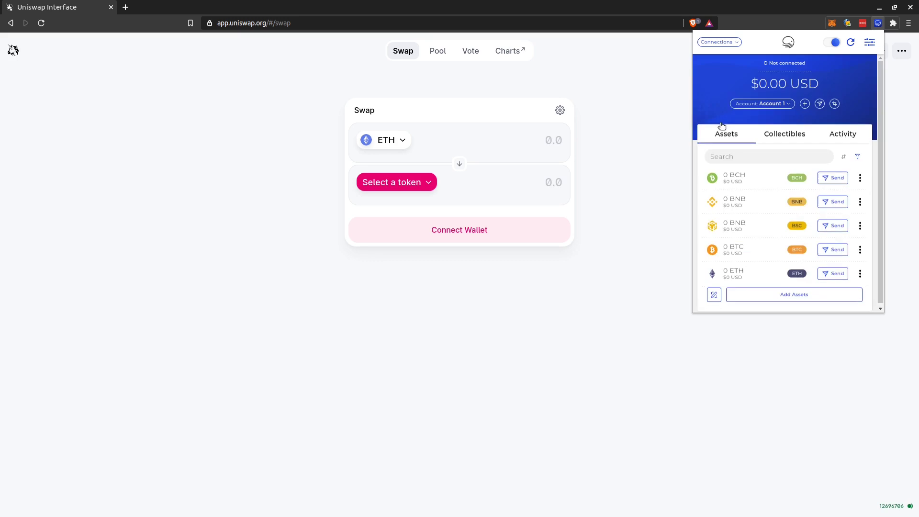
Go to app.thorswap.finance with the XDEFI popup closed
click(662, 130)
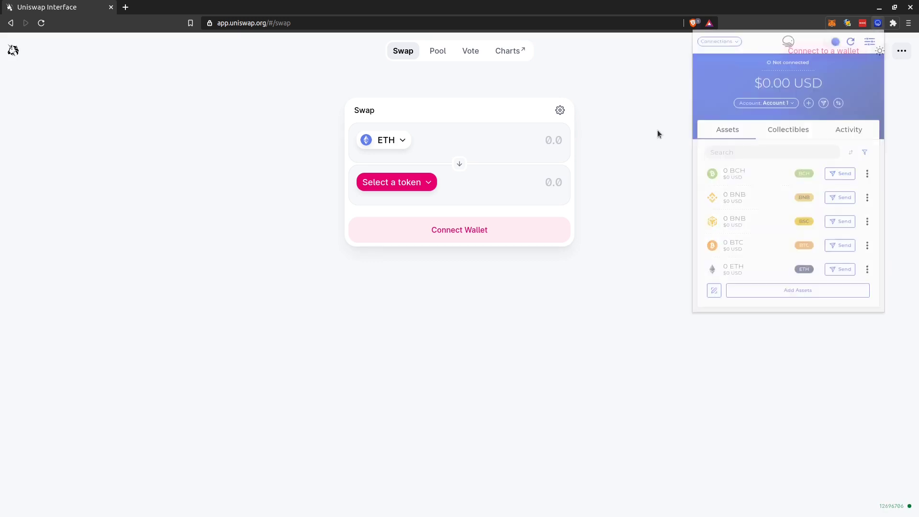
click(252, 18)
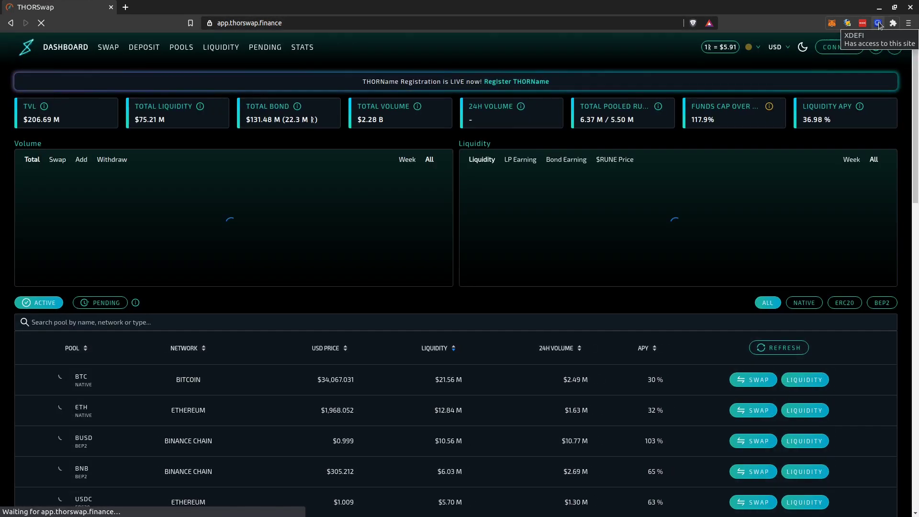
click(878, 24)
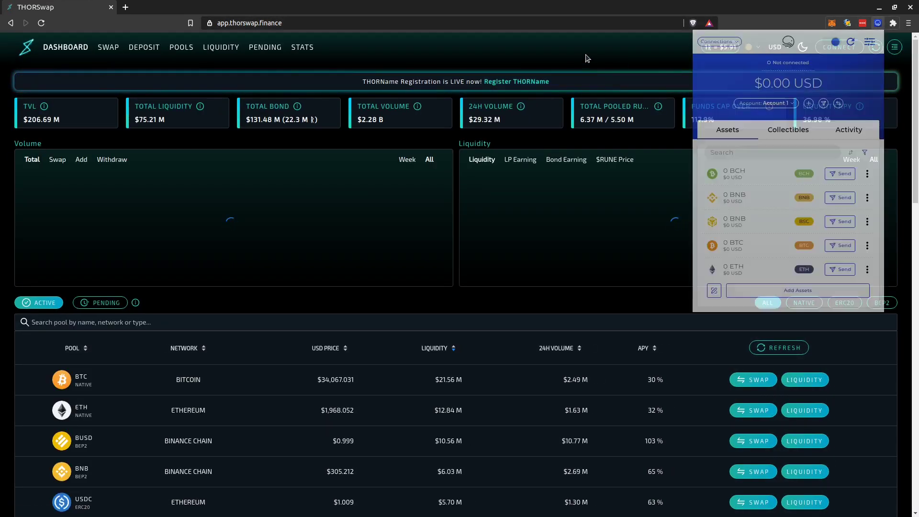
click(588, 58)
Connect the XDEFI wallet to THORSwap, selecting Account 1 and approving the connection
click(837, 48)
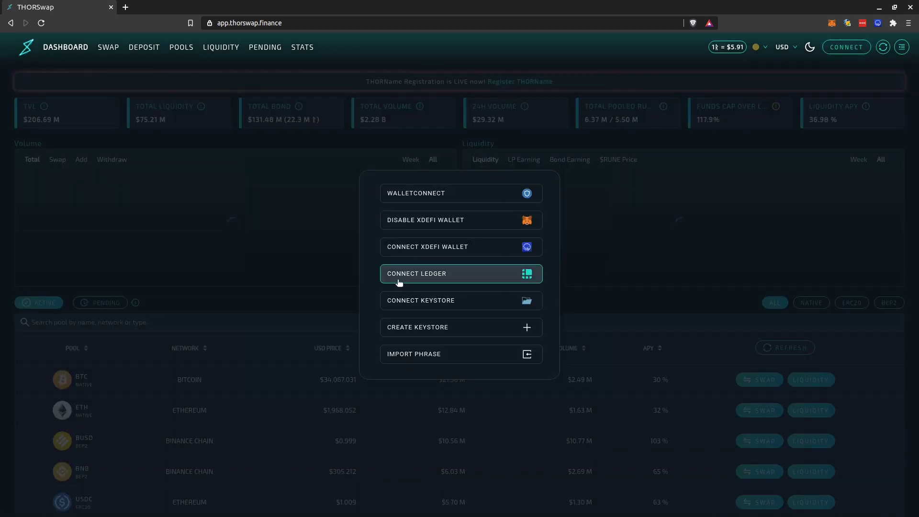
click(463, 250)
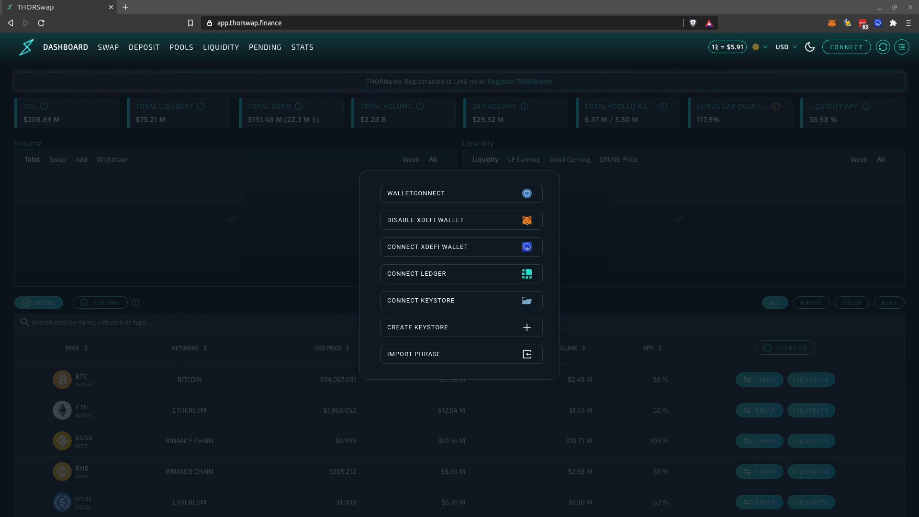
drag(224, 149, 263, 155)
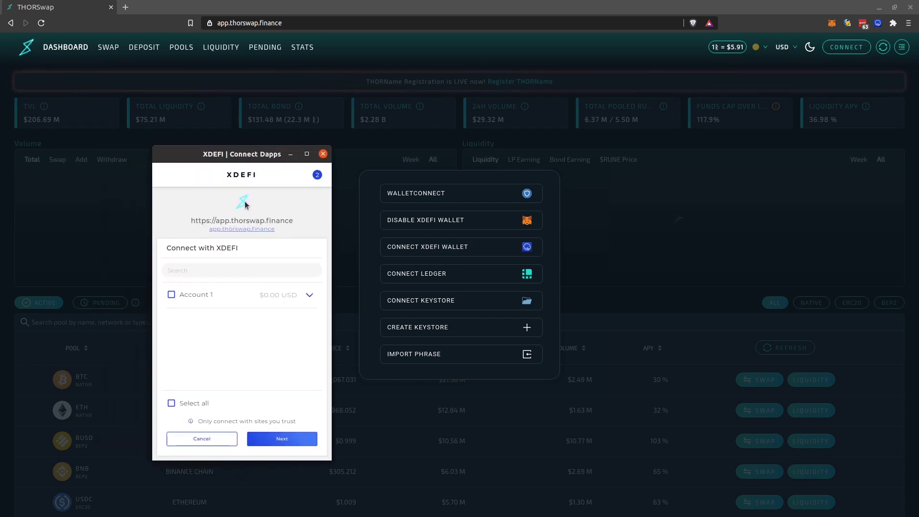
click(175, 294)
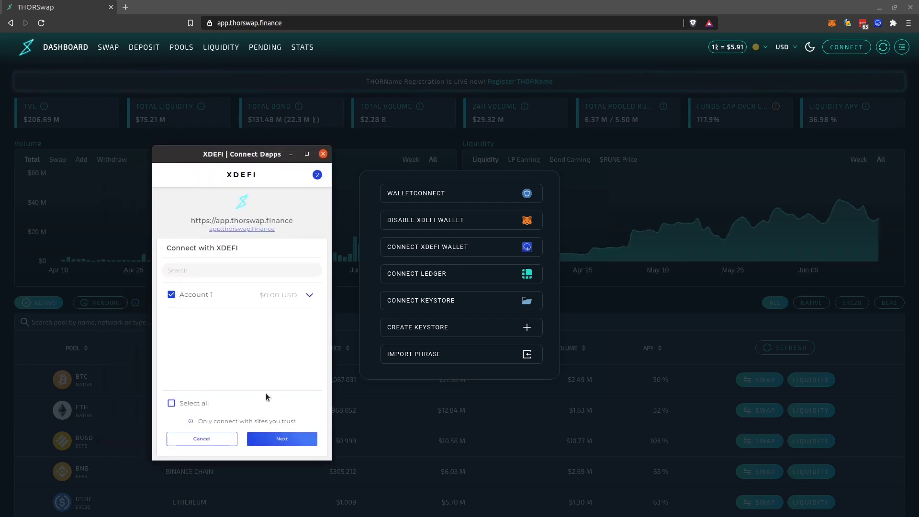
click(283, 439)
click(294, 440)
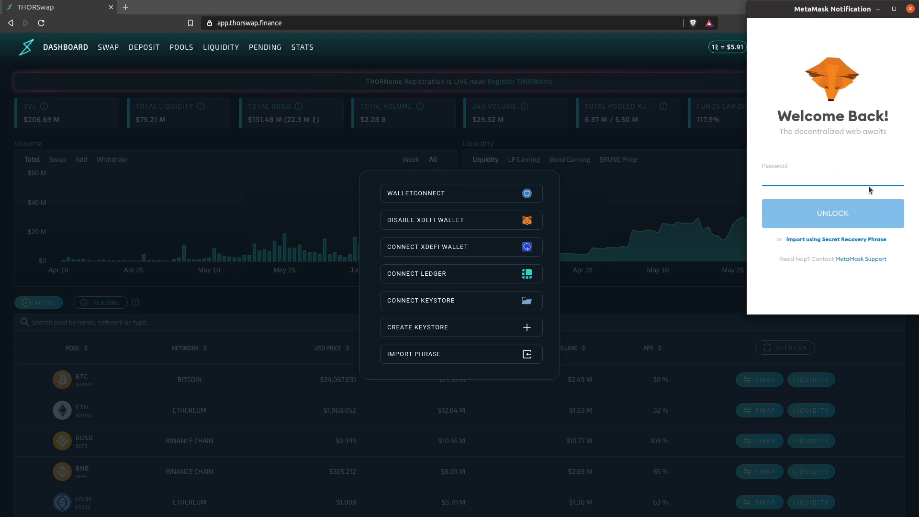
Dismiss the MetaMask prompt, check XDEFI's provider injection settings, then reload THORSwap with F5
click(909, 8)
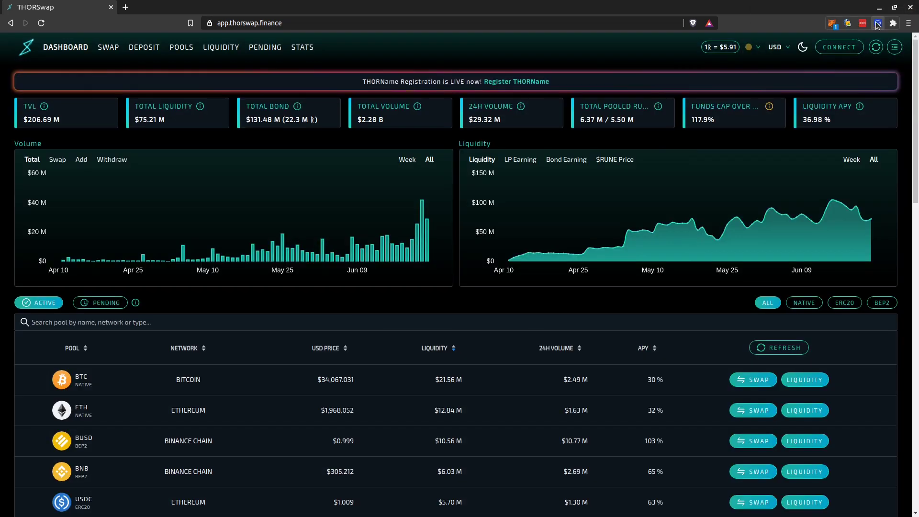
click(877, 23)
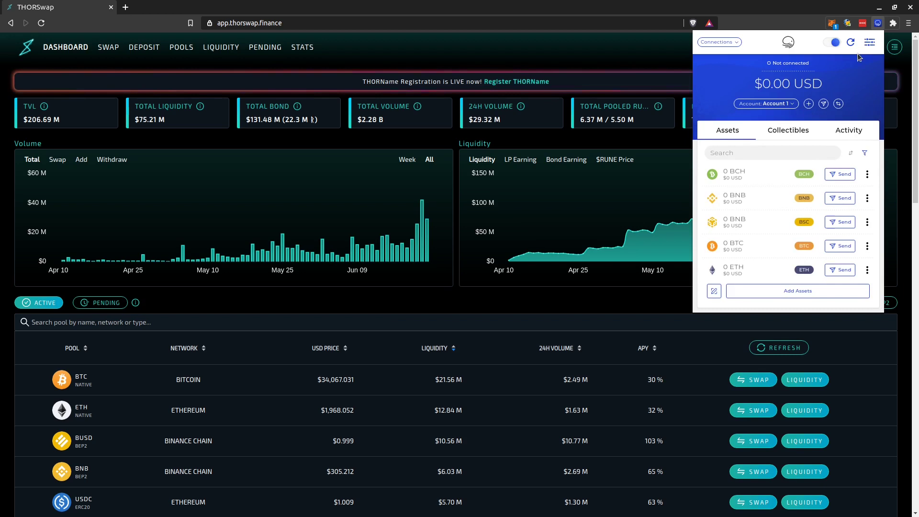
click(869, 42)
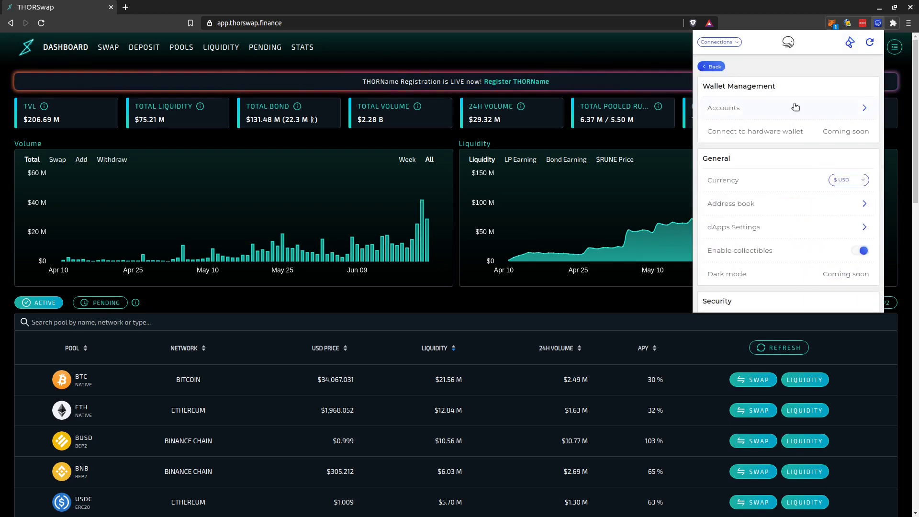
click(787, 228)
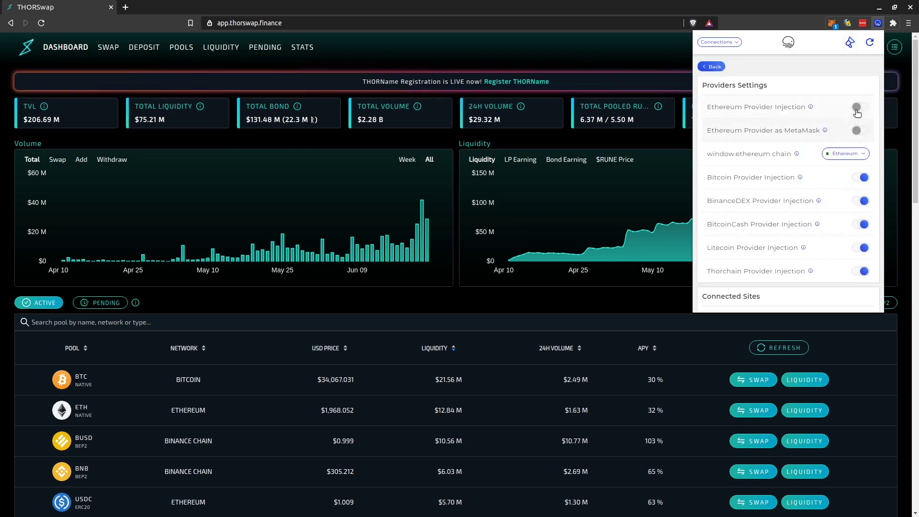
click(666, 46)
key(F5)
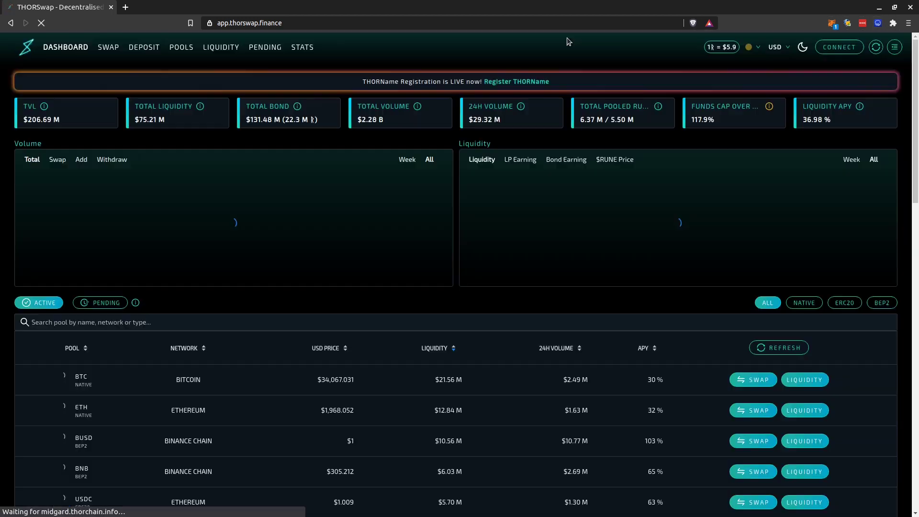
Connect XDEFI on THORSwap and review its Bitcoin, Binance Chain, Bitcoin Cash, Litecoin, Ethereum and Thorchain addresses
click(838, 47)
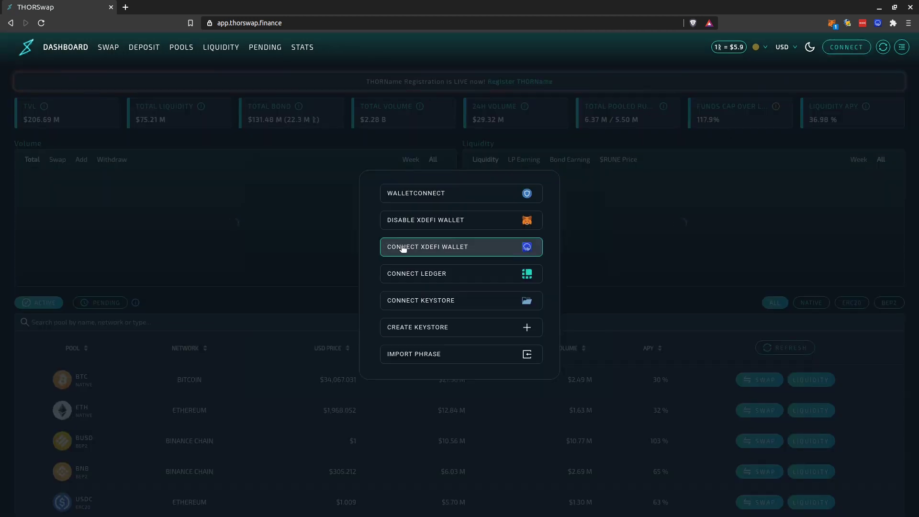
click(444, 248)
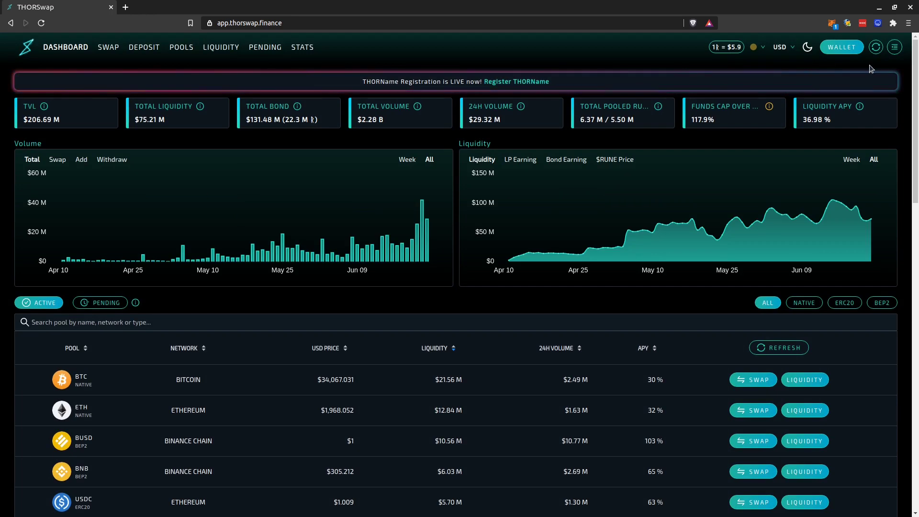
click(845, 48)
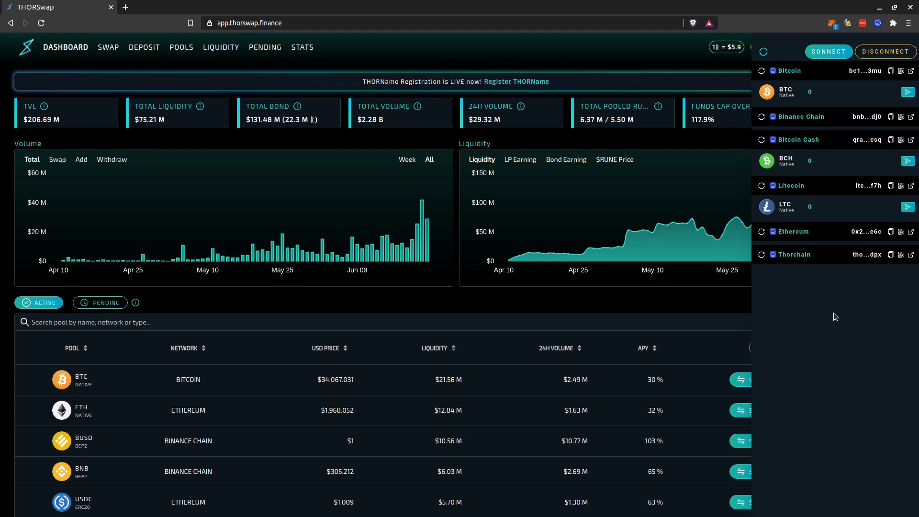
click(654, 53)
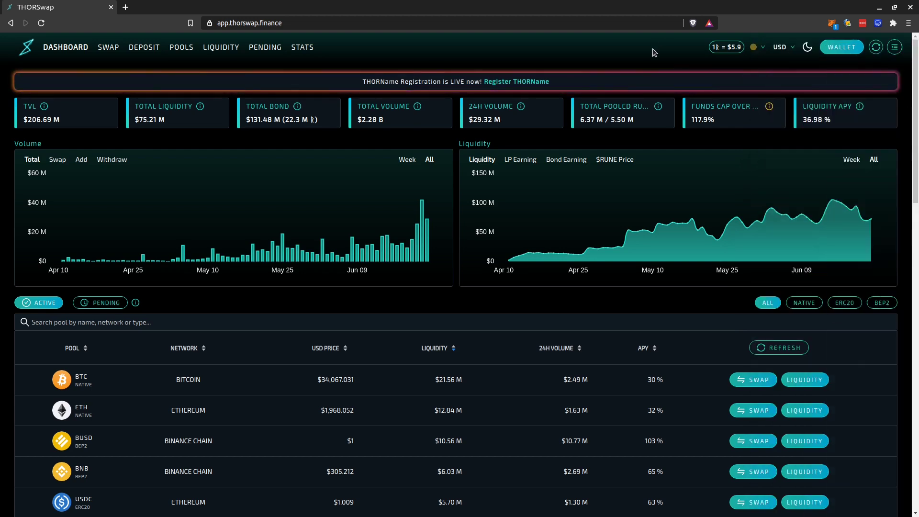